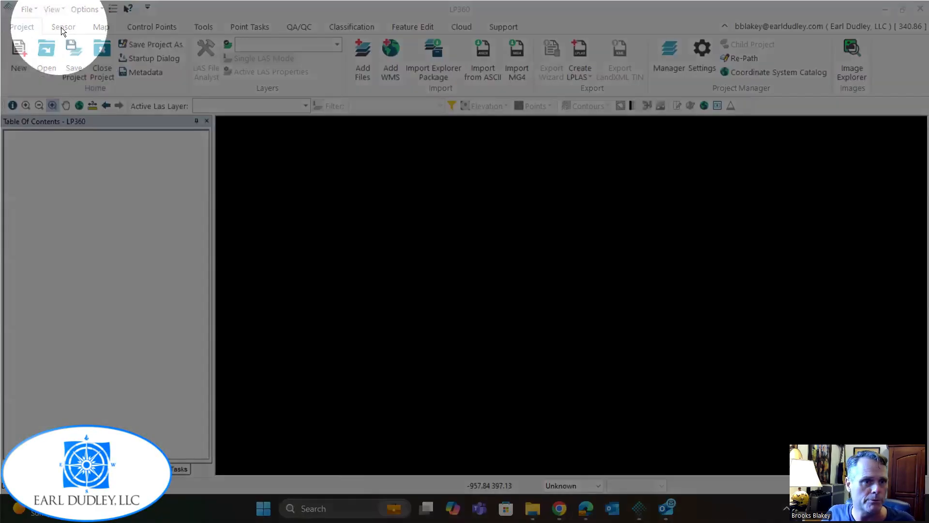
Start a cycle import that brings flights into a new project, using the DJI Raw L1/L2 sensor.
left_click(63, 27)
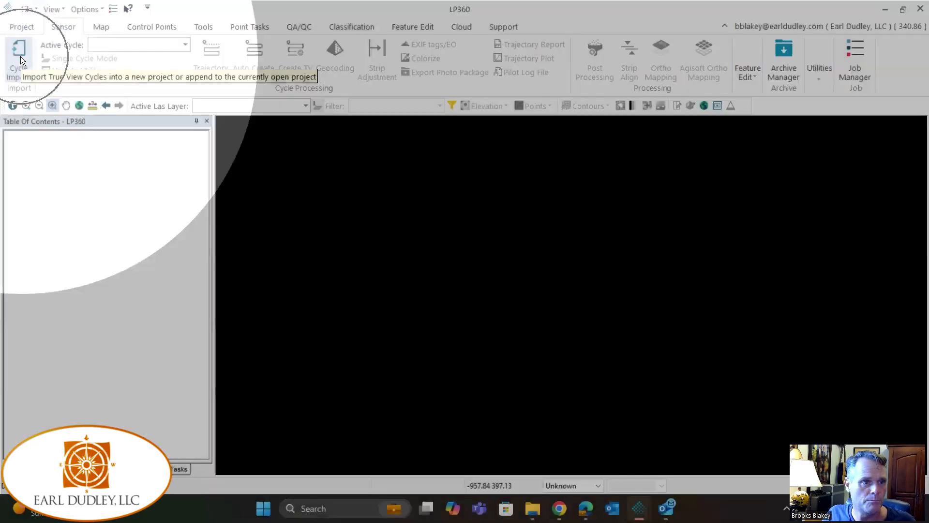
left_click(21, 56)
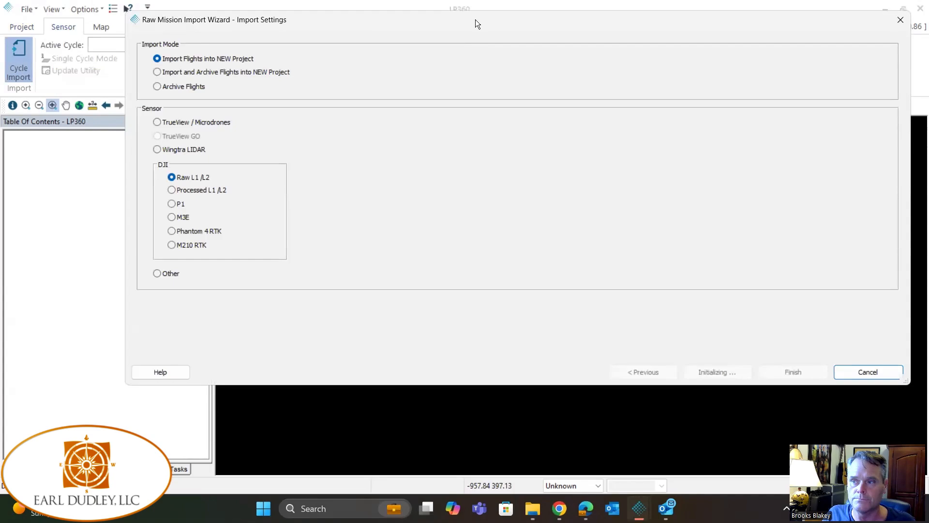
left_click_drag(475, 19, 421, 51)
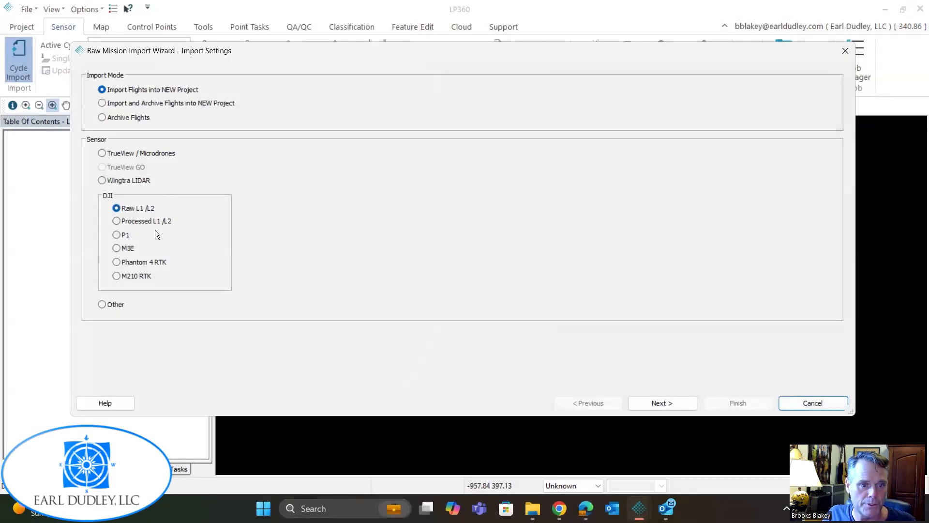
left_click(116, 208)
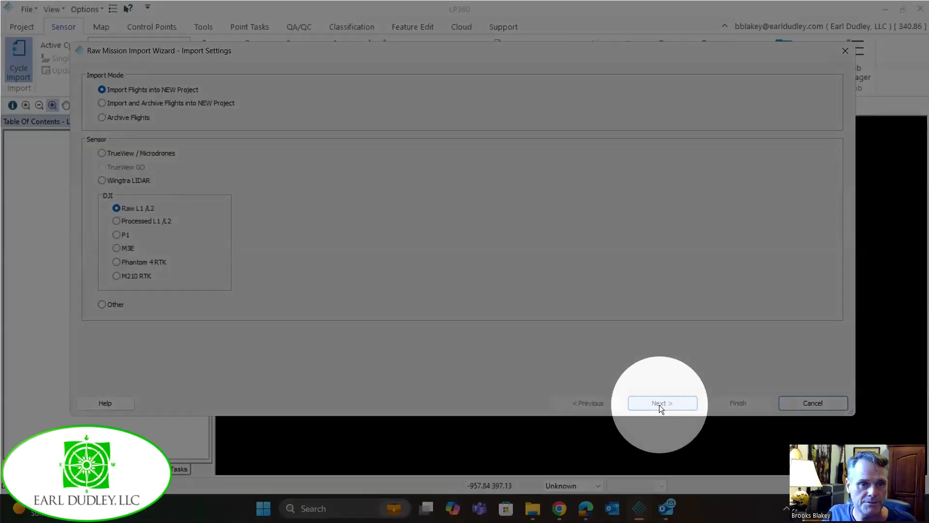
left_click(660, 403)
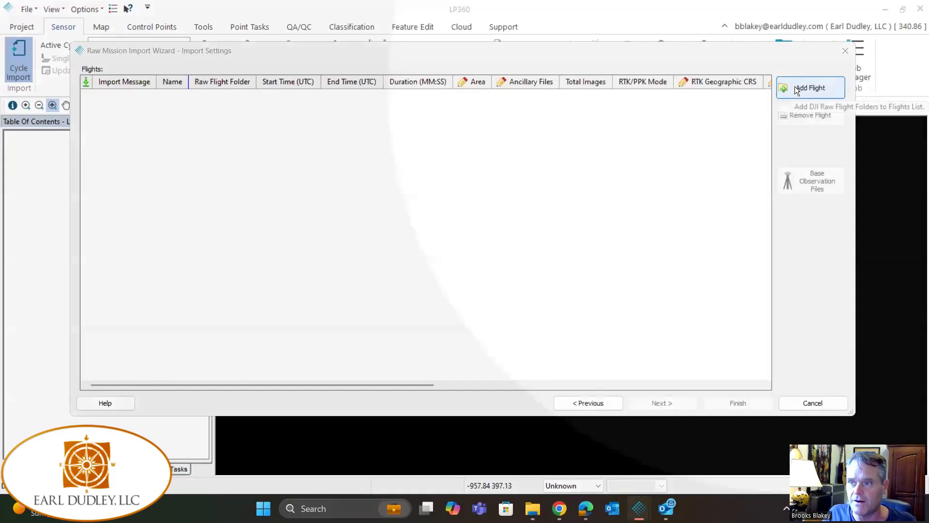
left_click(795, 88)
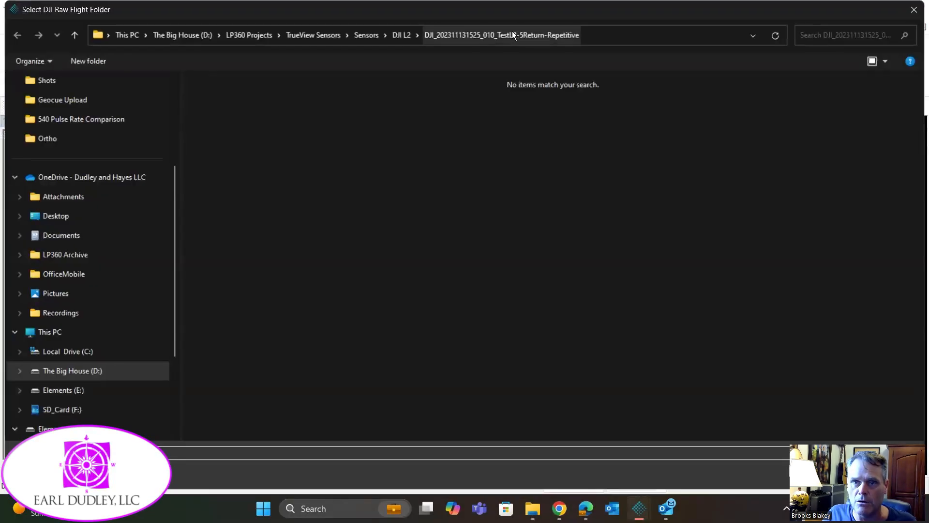
left_click(400, 35)
left_click(308, 114)
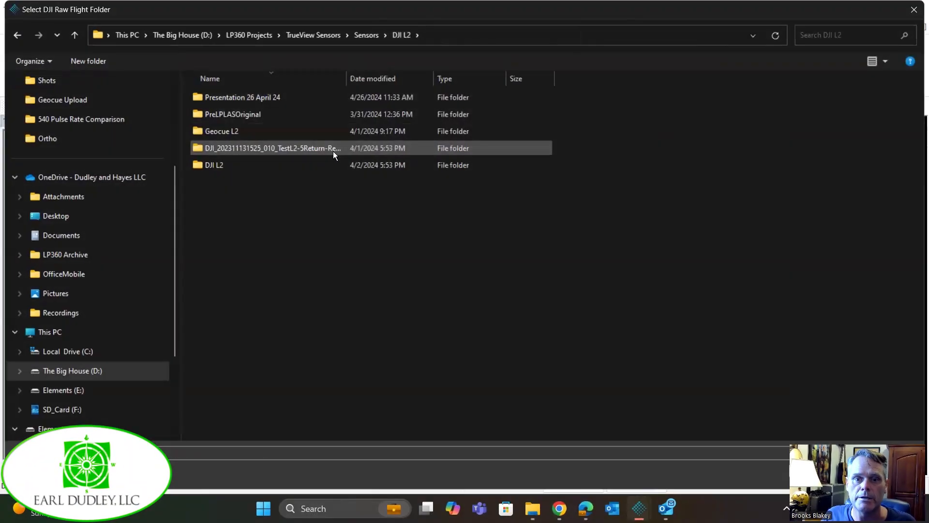
left_click(333, 152)
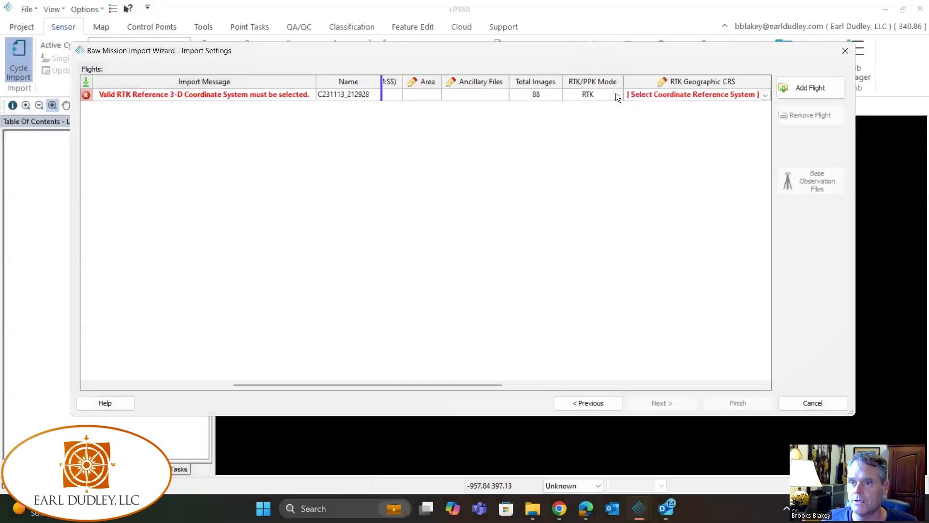
Try PPK mode for the flight, view the reference mark choices, and restore RTK mode.
left_click(617, 95)
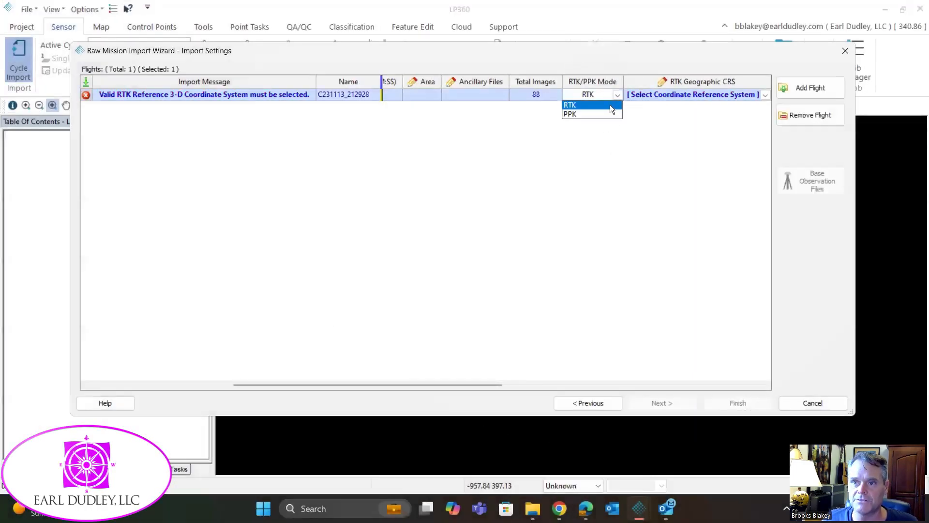
left_click(575, 115)
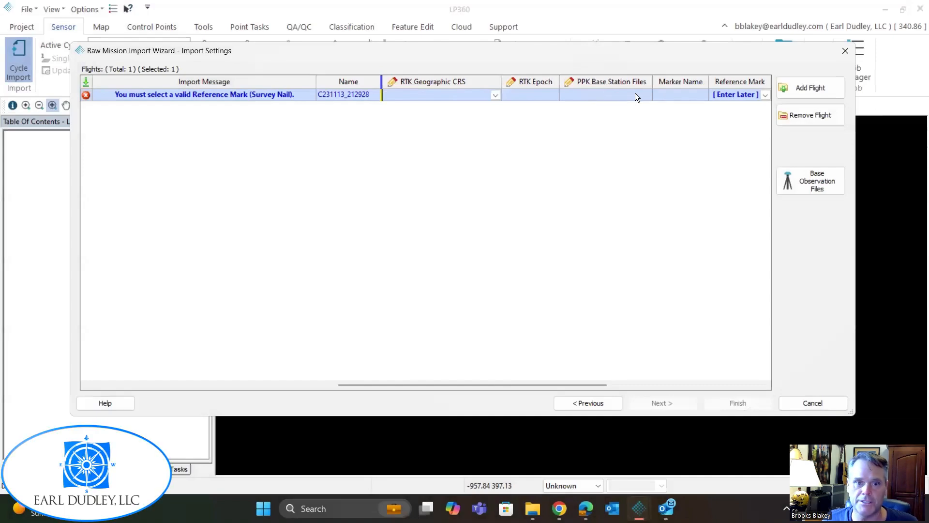
left_click_drag(569, 384, 661, 385)
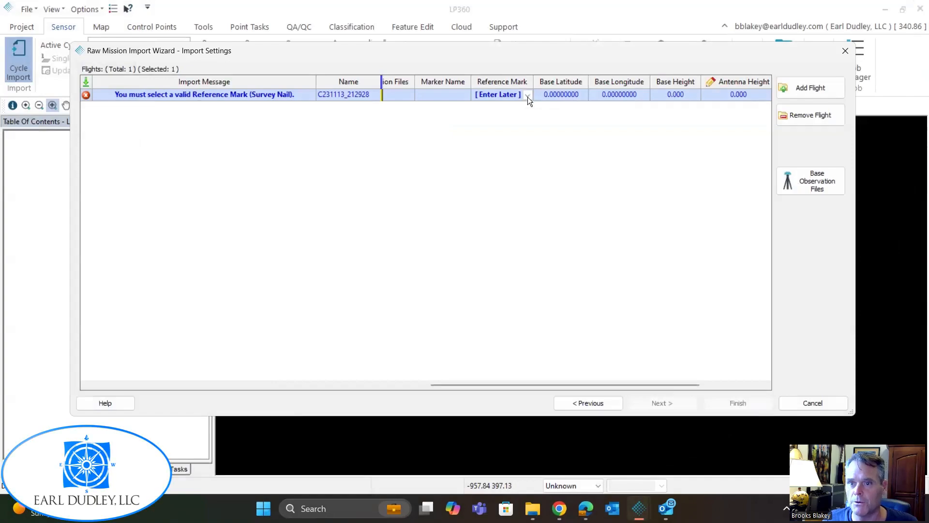
left_click(527, 96)
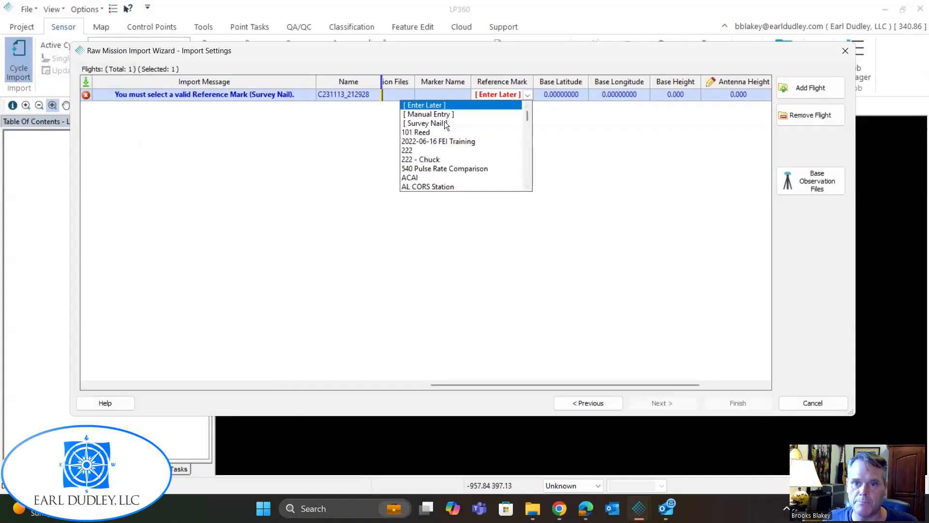
left_click(595, 135)
left_click_drag(589, 384, 432, 351)
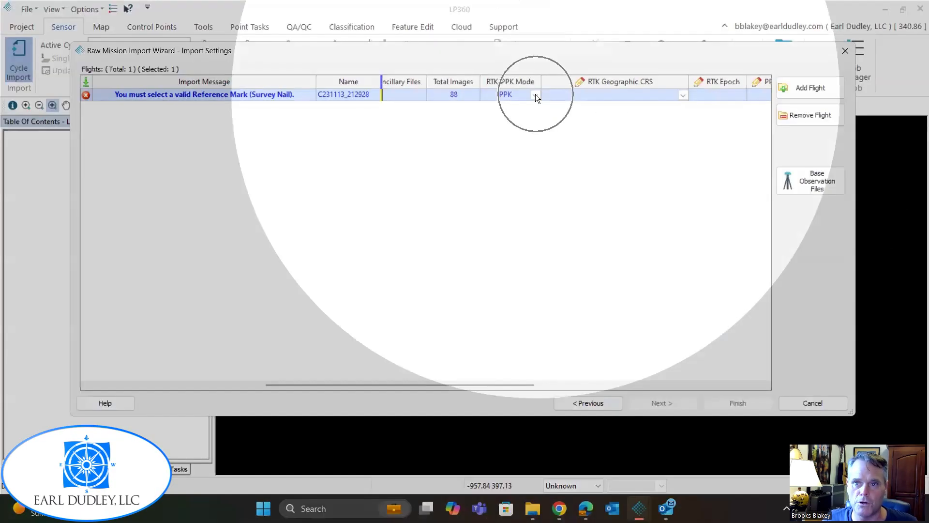
left_click(536, 94)
left_click(500, 105)
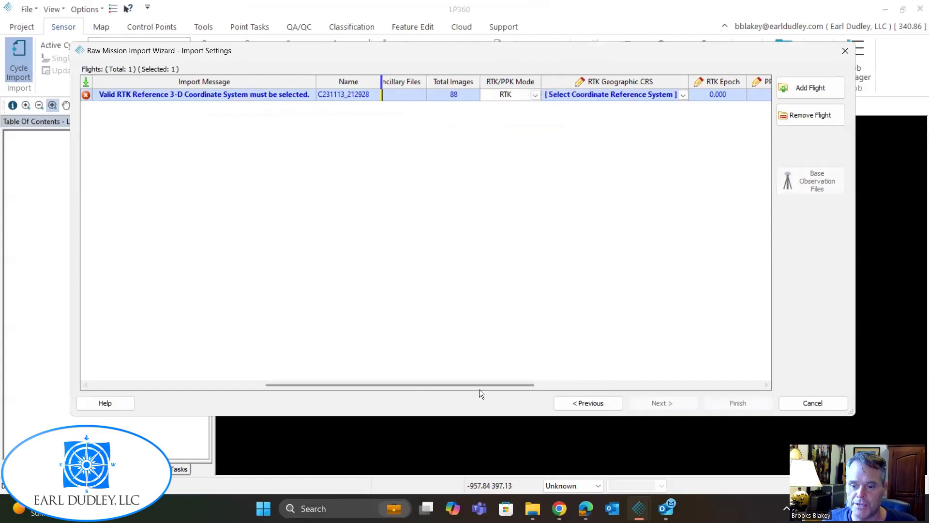
Set the flight's RTK geographic CRS to NAD83(2011) + Ellipsoid (Meters) and continue to the output project settings.
left_click_drag(481, 383, 512, 385)
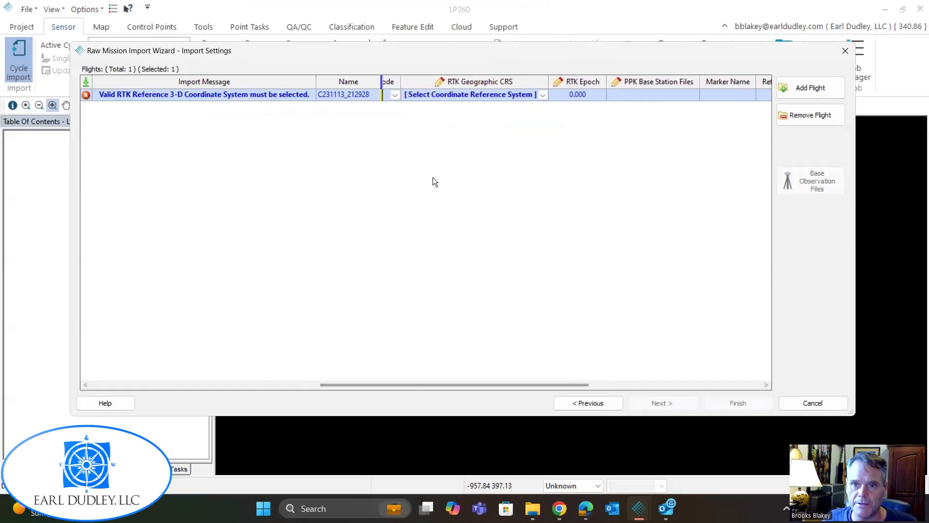
left_click(542, 96)
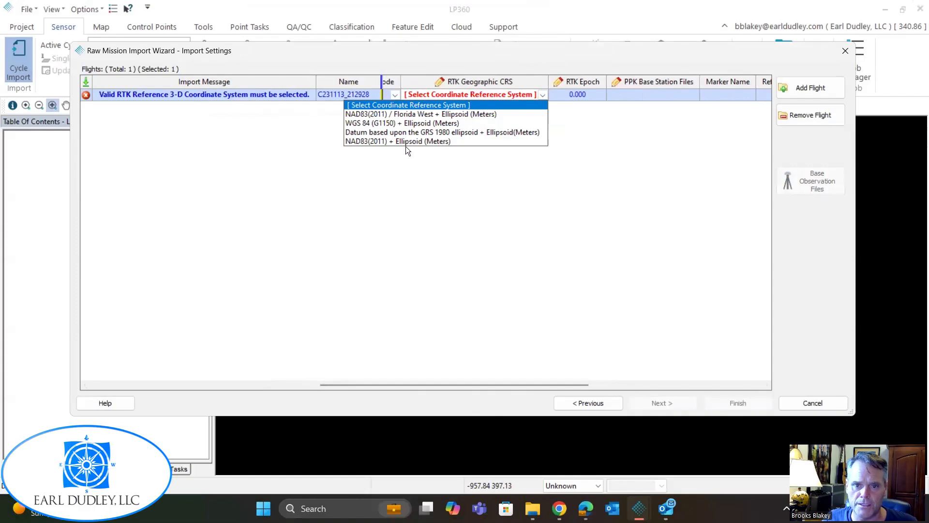
left_click(379, 140)
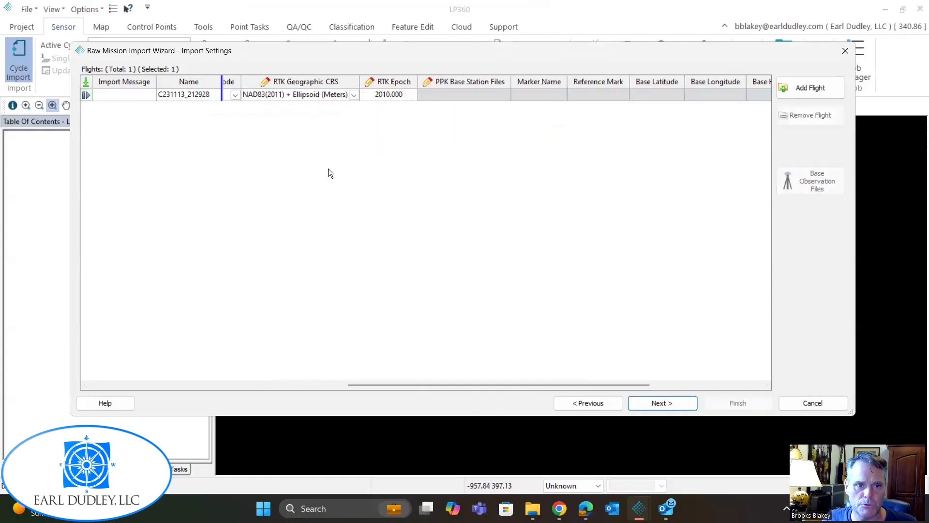
left_click_drag(584, 386, 640, 381)
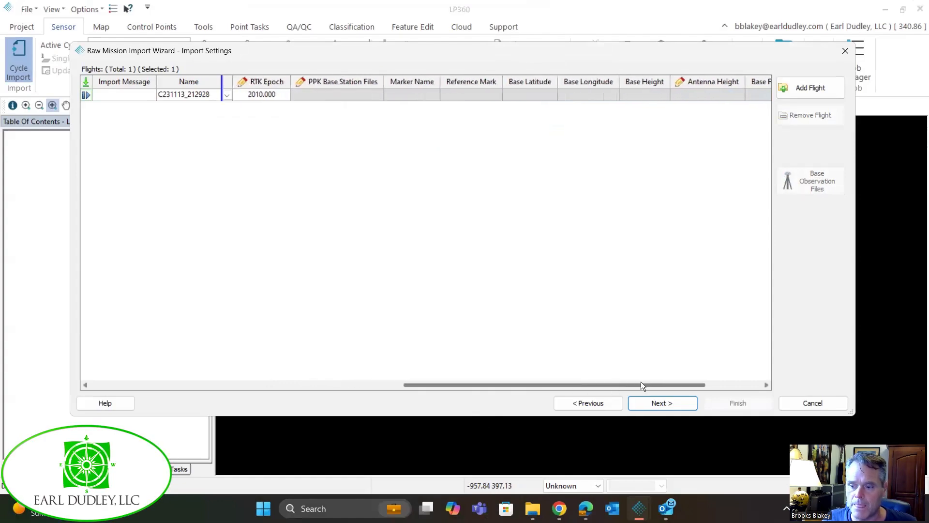
left_click(662, 403)
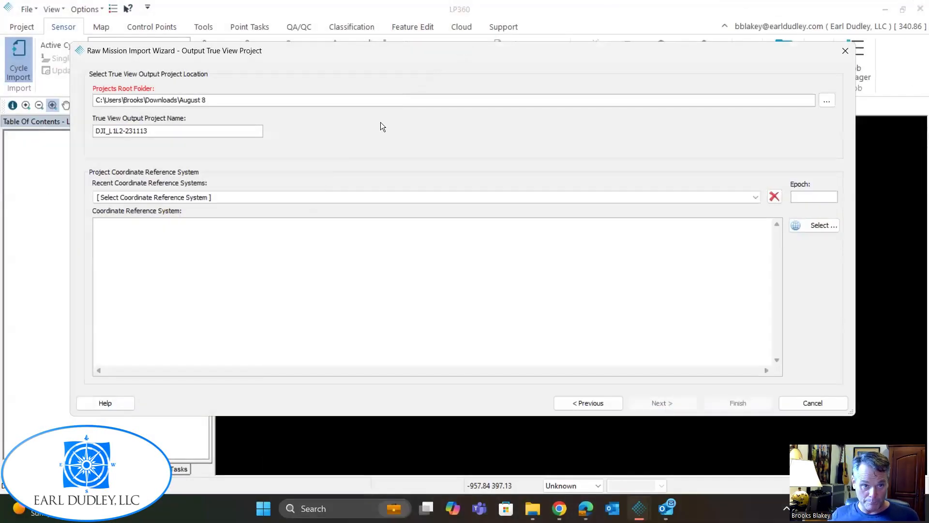
Set the projects root folder to Downloads\DJIL2 and name the output project L2 Workflow.
left_click(827, 100)
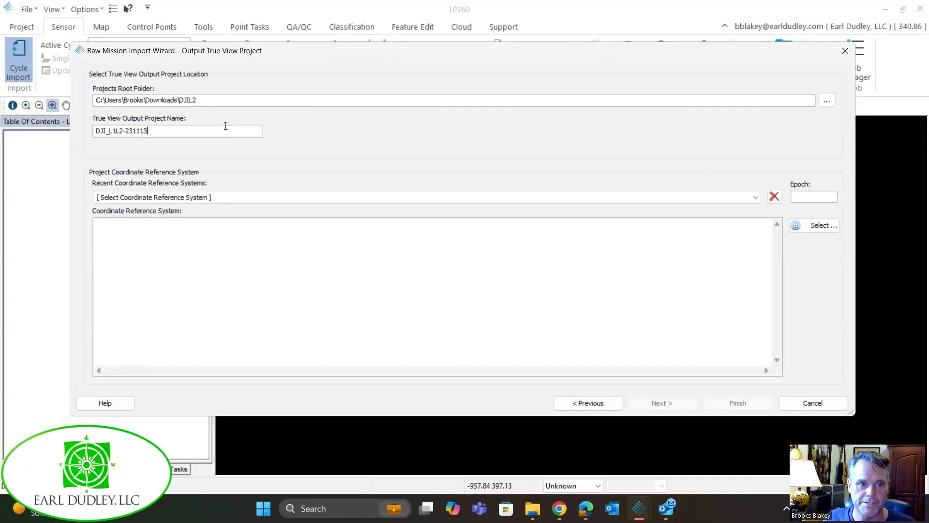
left_click_drag(225, 126, 32, 126)
type("L2 Workflow")
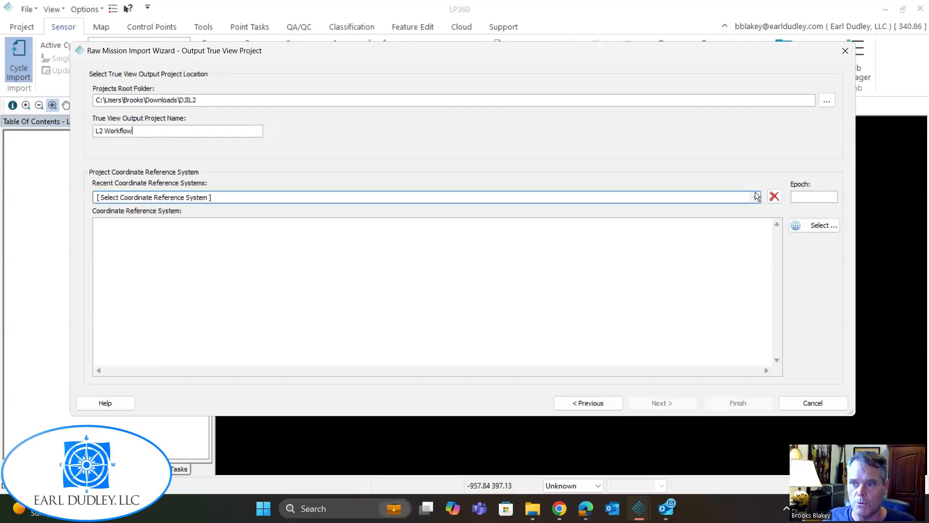
Set the project coordinate system to NAD83(2011) / Alabama East + NAVD88 height - Geoid18 (Meters) and import the flight into the new project.
left_click(755, 193)
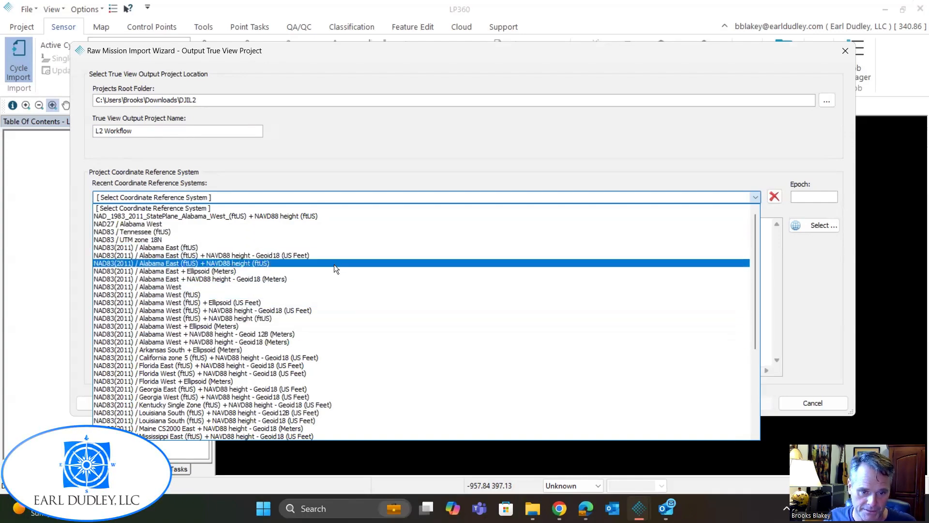
left_click(186, 280)
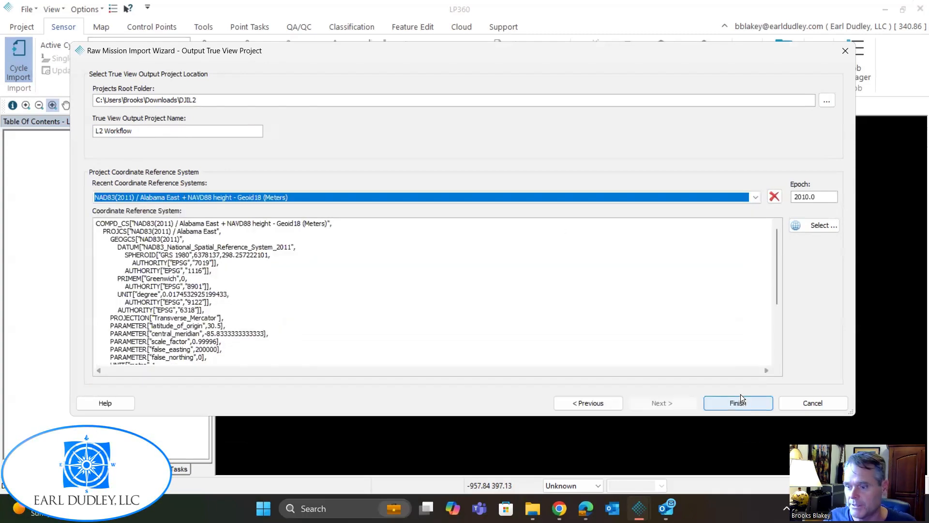
left_click(743, 409)
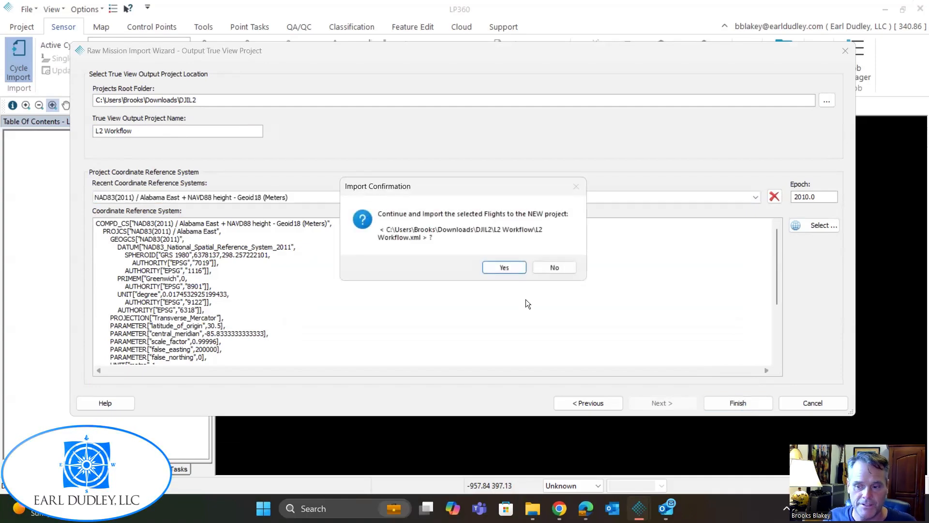
left_click(504, 267)
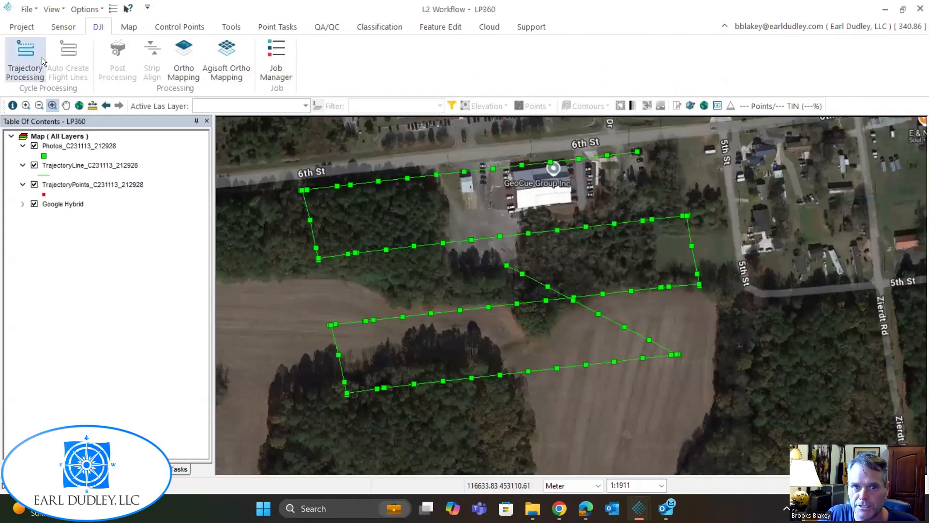
Submit the trajectory processing job for flight C231113_212928 and run the complete job steps for the L2 Workflow job.
left_click(41, 57)
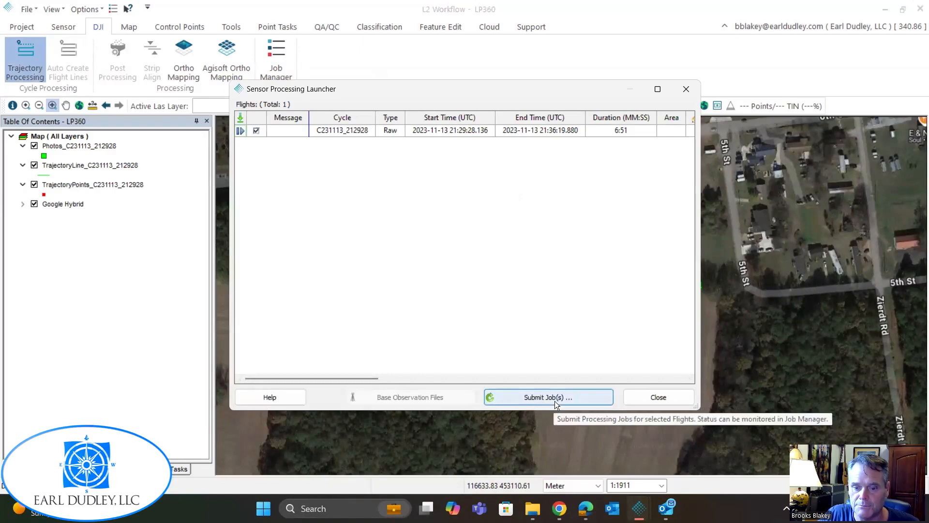
left_click(555, 400)
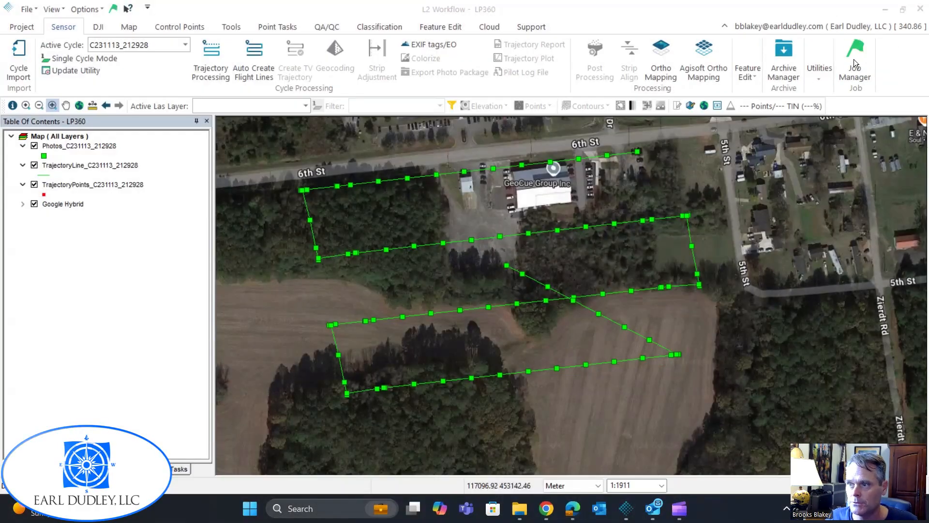
left_click(854, 63)
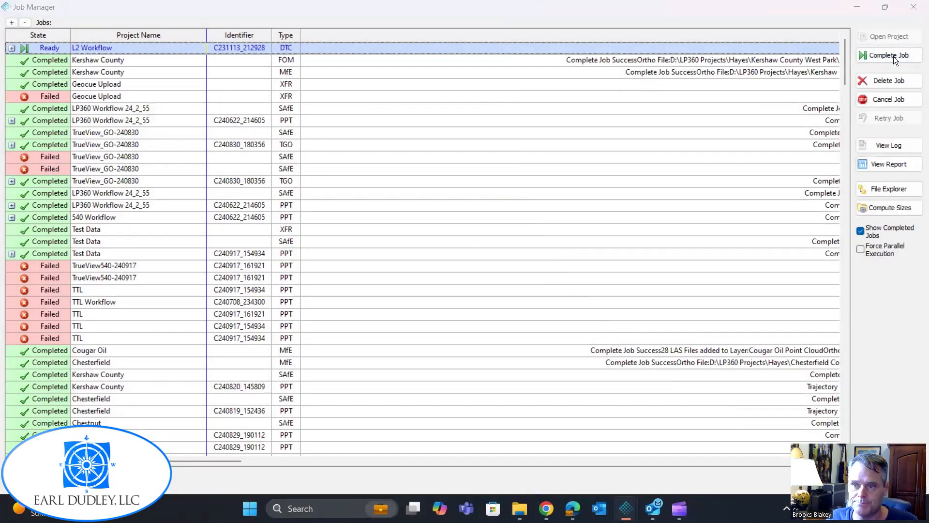
left_click(894, 56)
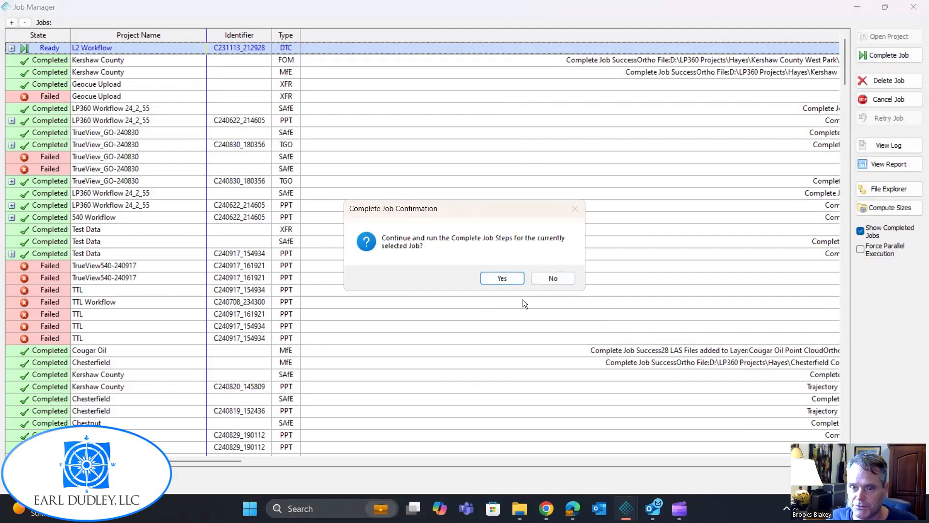
left_click(502, 278)
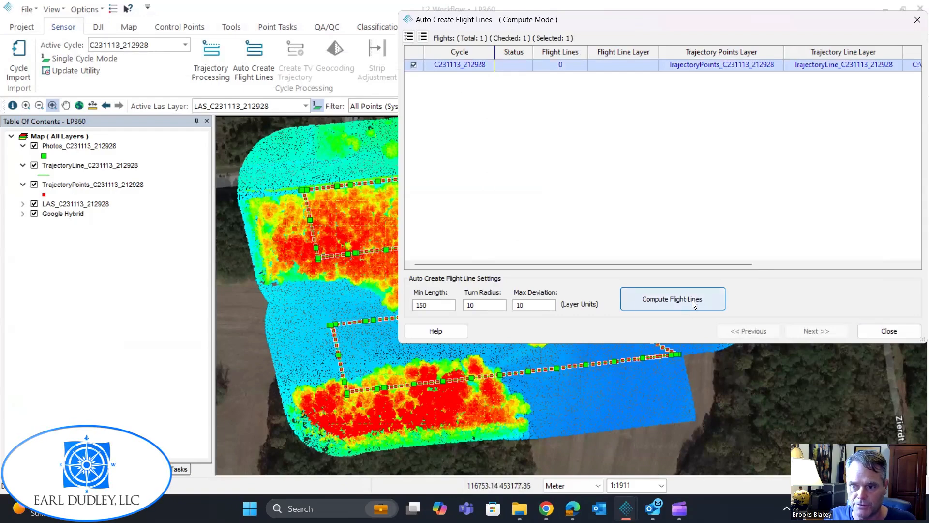
Examine the minimum length, turn radius and maximum deviation settings for automatically creating flight lines.
left_click_drag(445, 307, 403, 303)
key("Tab")
key("Tab")
left_click_drag(452, 308, 414, 305)
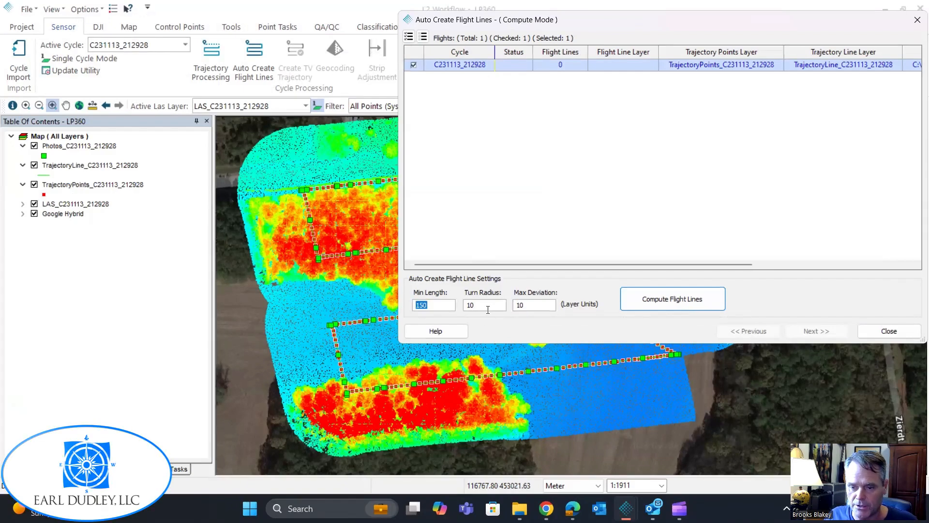
key("Tab")
key("Tab")
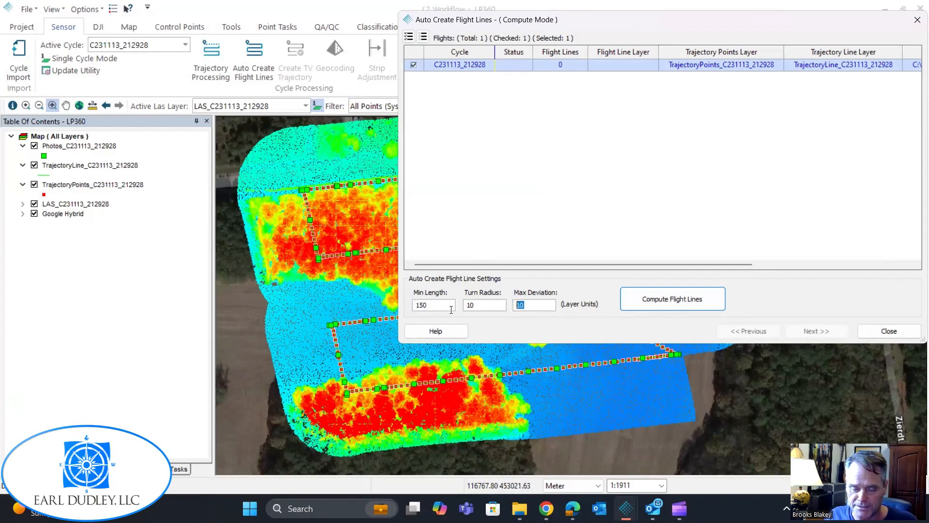
left_click_drag(446, 306, 385, 299)
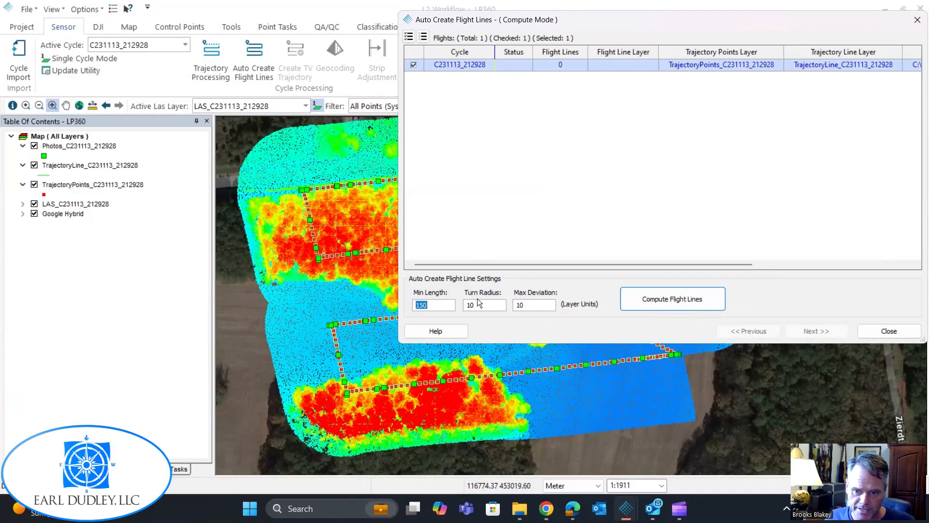
key("Tab")
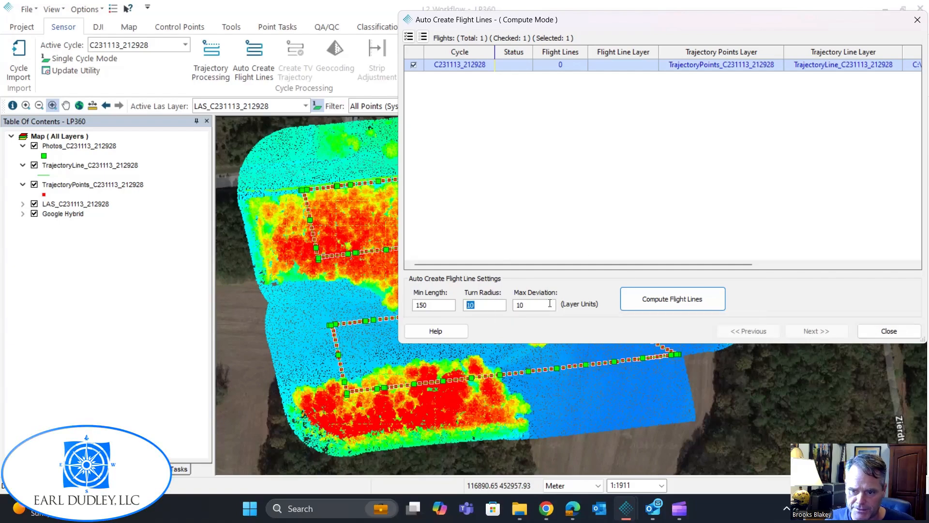
mouse_move(542, 303)
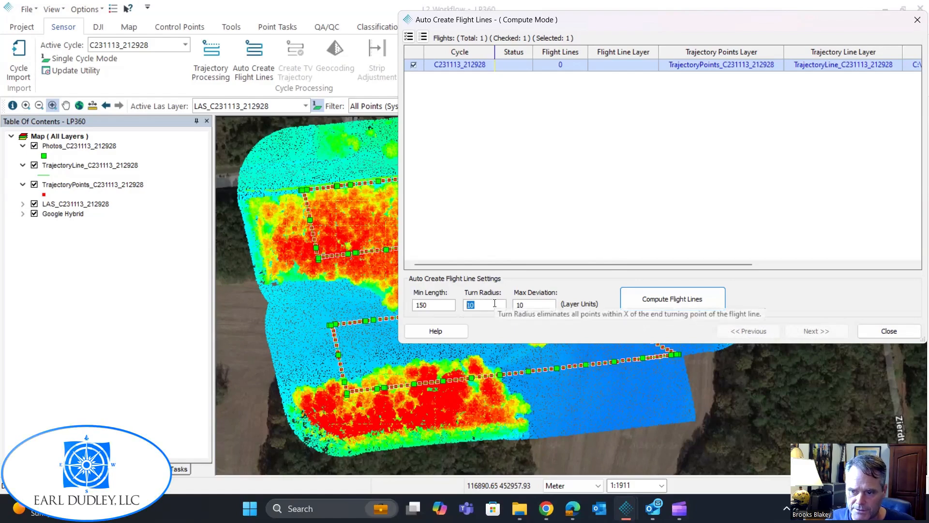
Compute flight lines for C231113_212928 with minimum length 150, turn radius 10 and maximum deviation 10, and inspect them on the map.
left_click(675, 299)
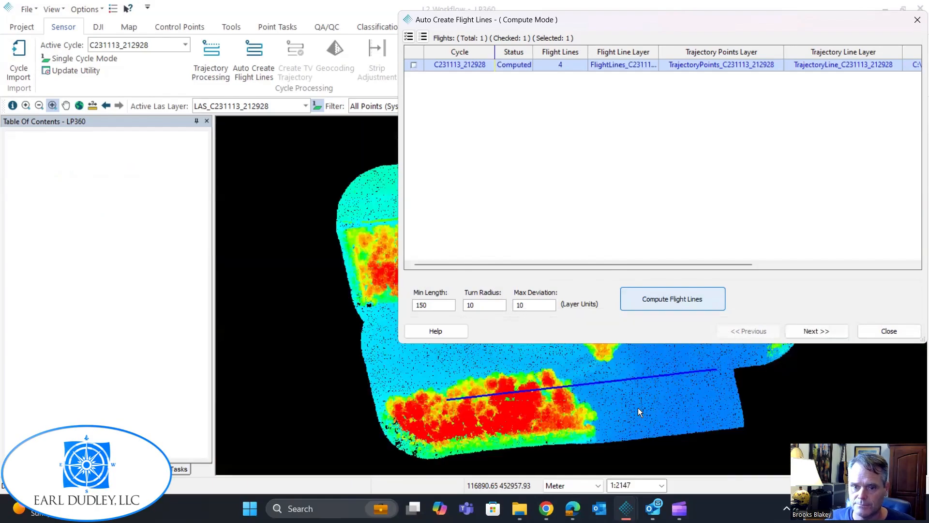
left_click(811, 330)
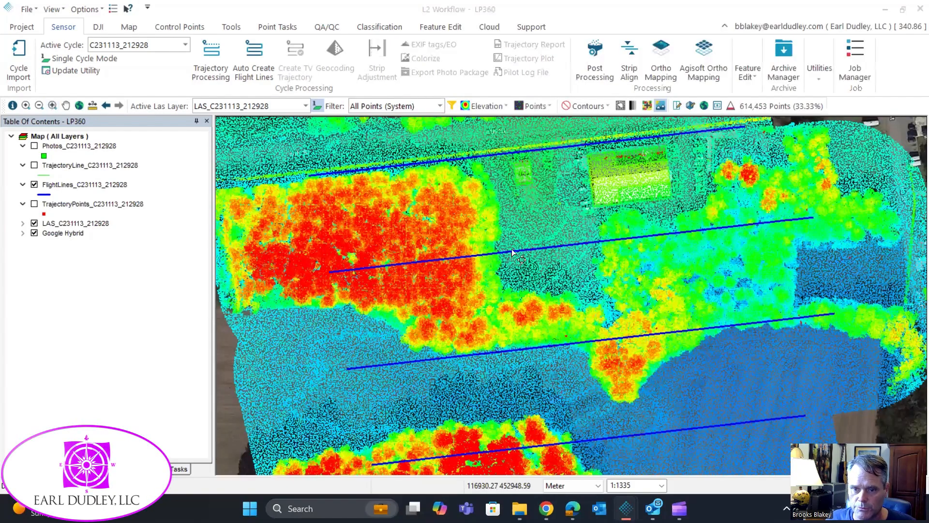
scroll(512, 251, "down", 2)
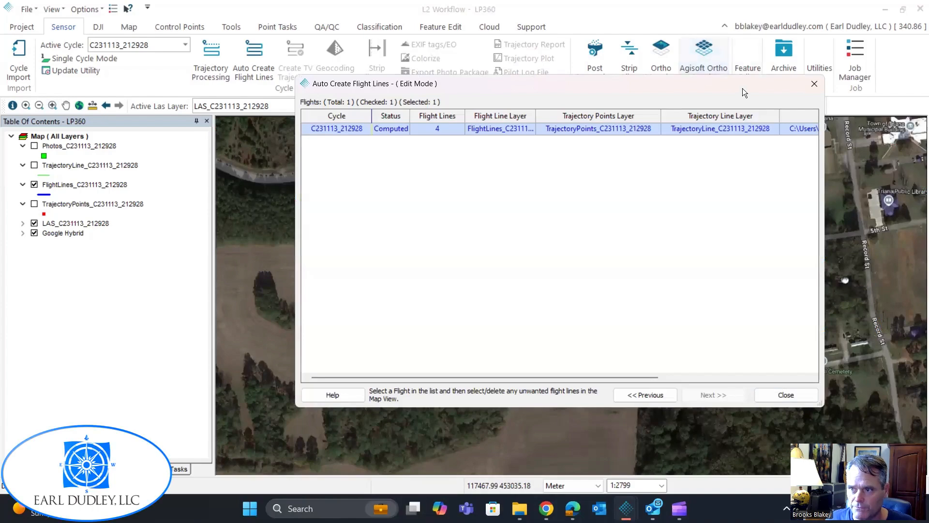
left_click_drag(742, 88, 928, 109)
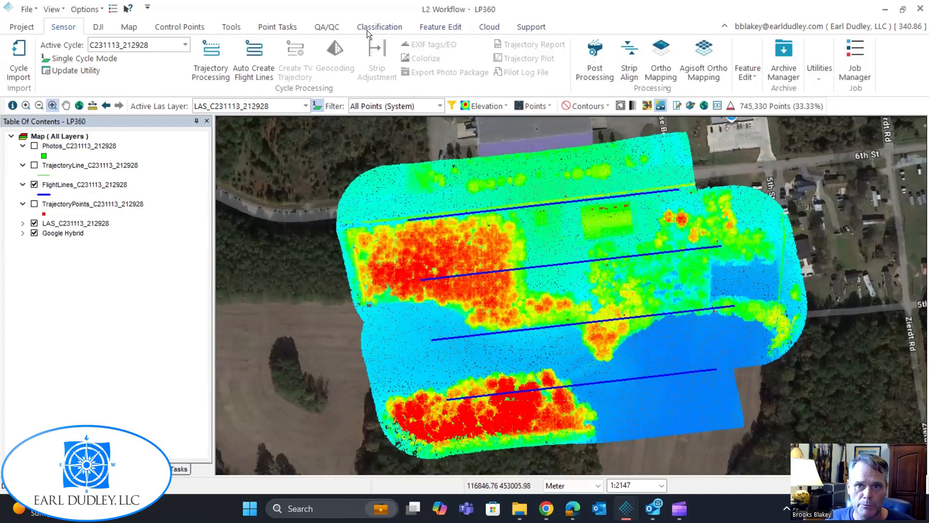
Select the computed flight lines in the FlightLines_C231113_212928 layer with Select/Edit Lasso and delete them.
left_click(428, 27)
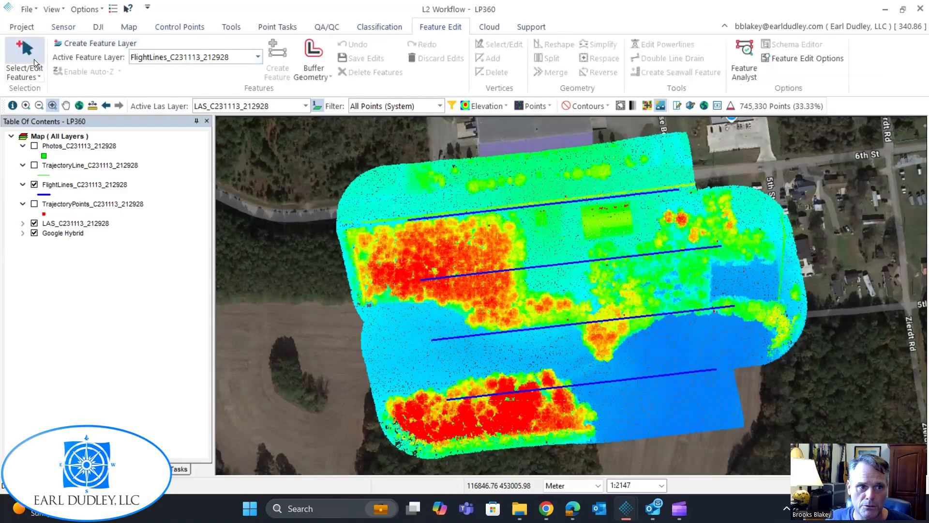
left_click(37, 74)
left_click(88, 117)
mouse_move(487, 409)
left_mouse_down()
mouse_move(521, 170)
mouse_move(612, 194)
left_mouse_up()
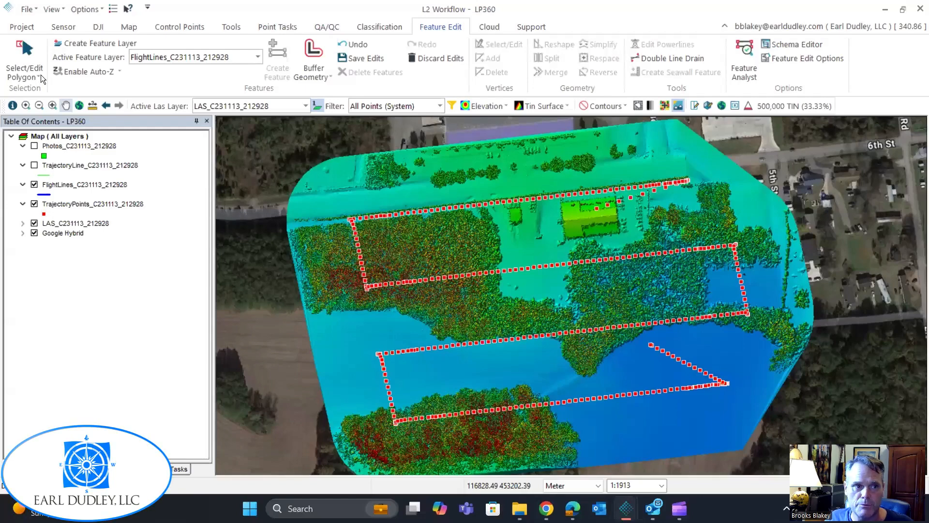
Select the trajectory points along the central part of the four passes with a four-cornered polygon and create flight lines from them.
left_click(41, 75)
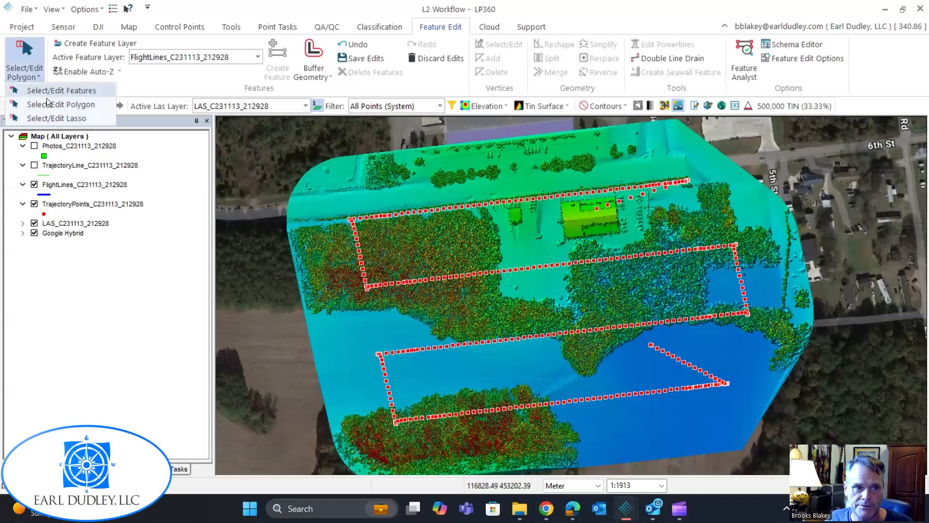
left_click(96, 103)
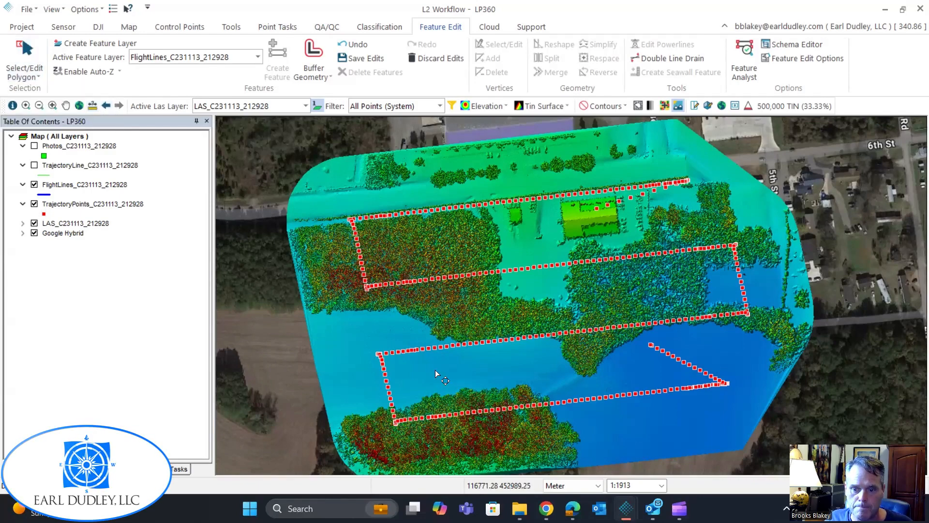
left_click(428, 426)
left_click(390, 200)
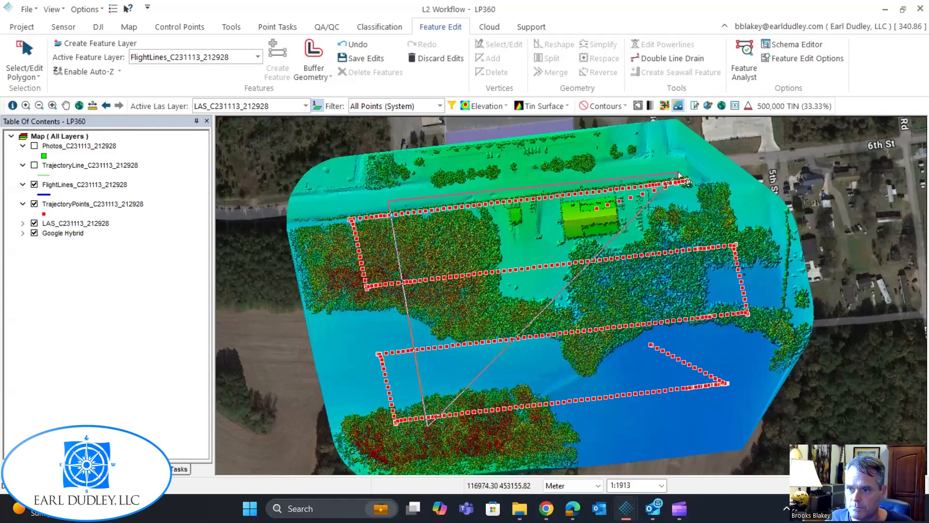
left_click(663, 178)
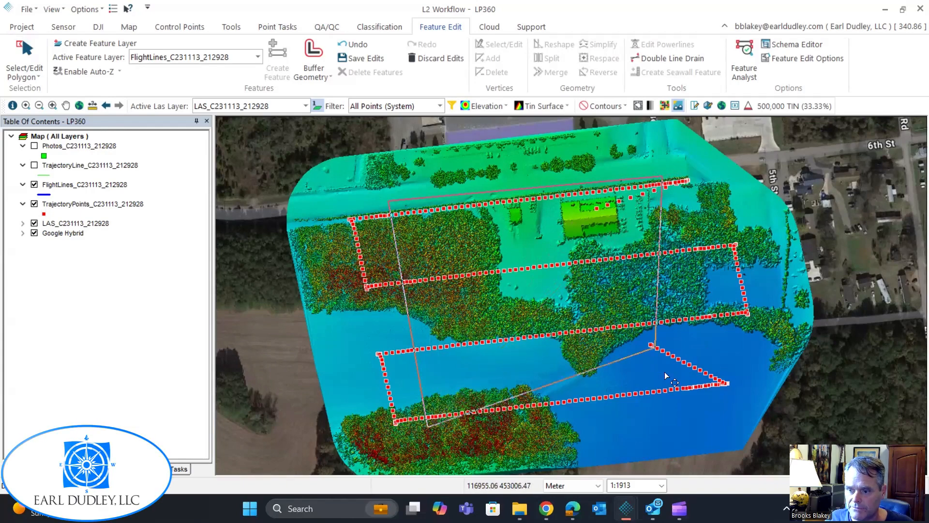
double_click(682, 394)
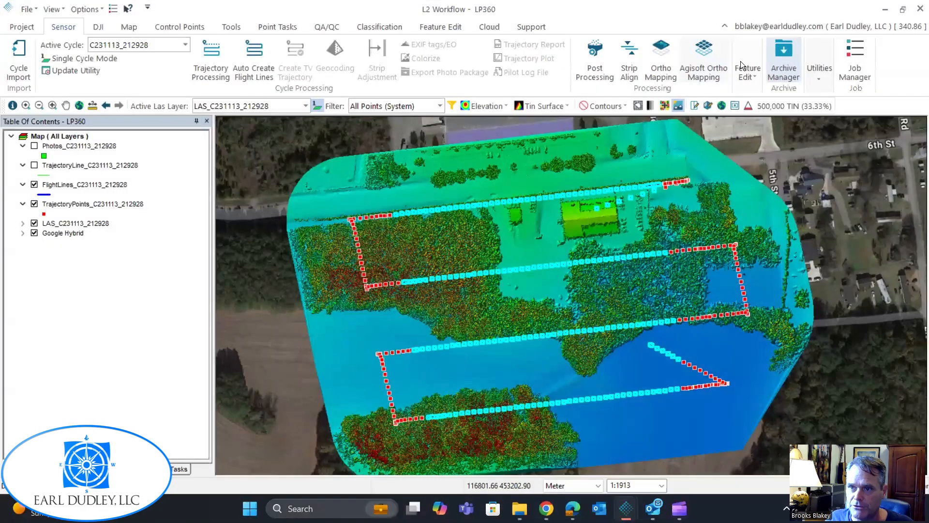
left_click(741, 63)
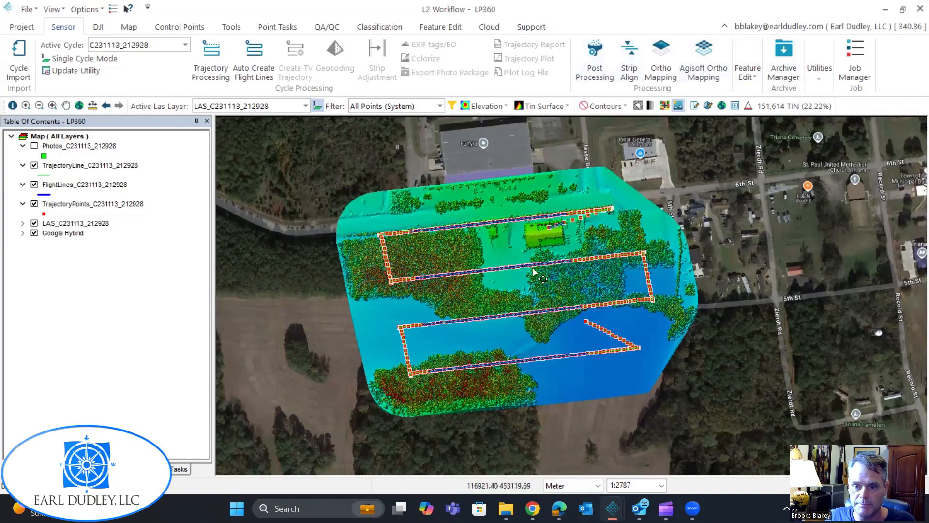
Hide the TrajectoryPoints and TrajectoryLine layers and delete the short stray flight line over the building.
scroll(518, 281, "up", 2)
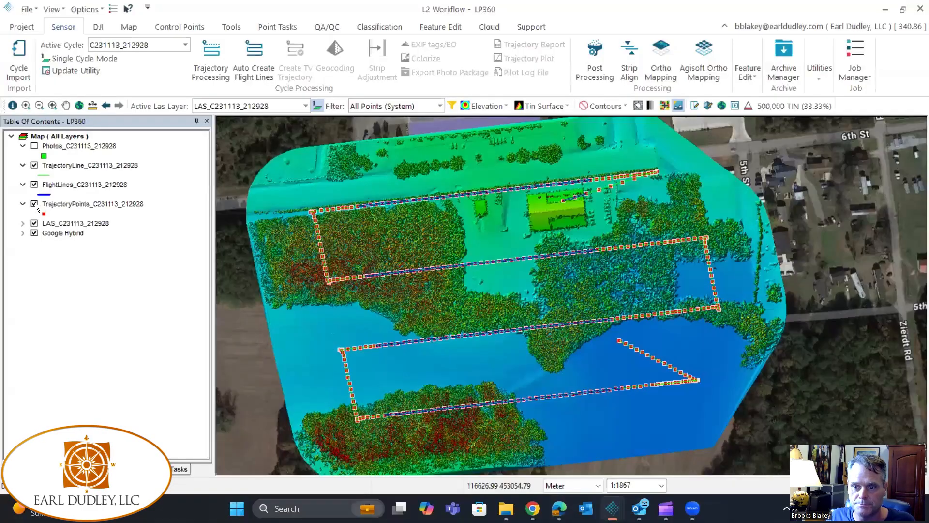
left_click(35, 205)
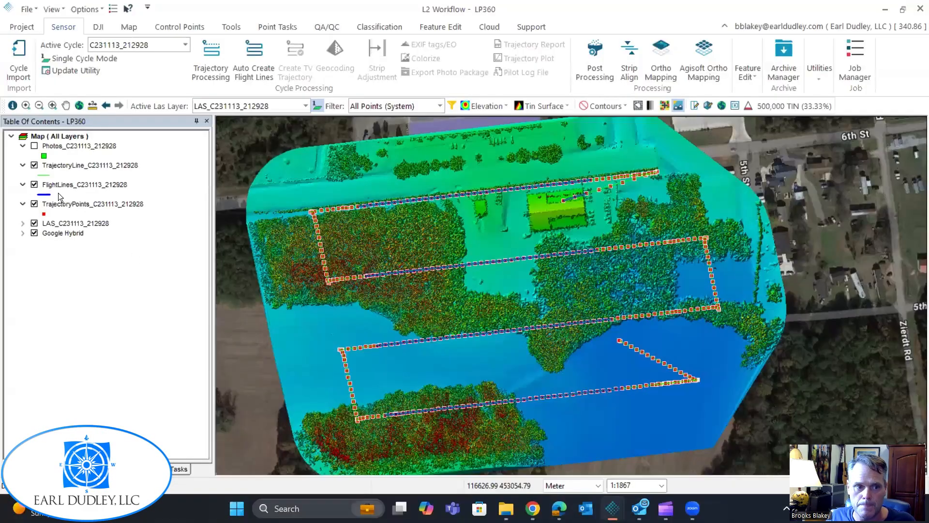
left_click(34, 165)
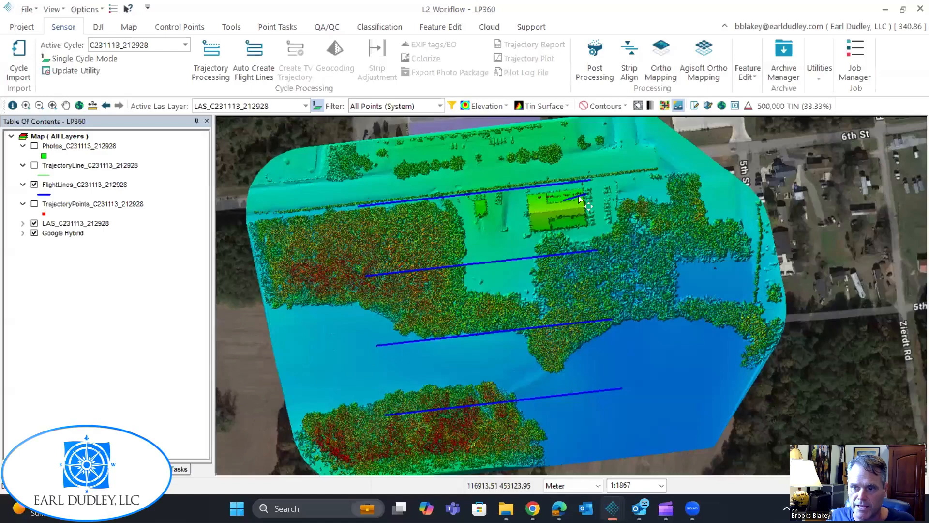
key("Delete")
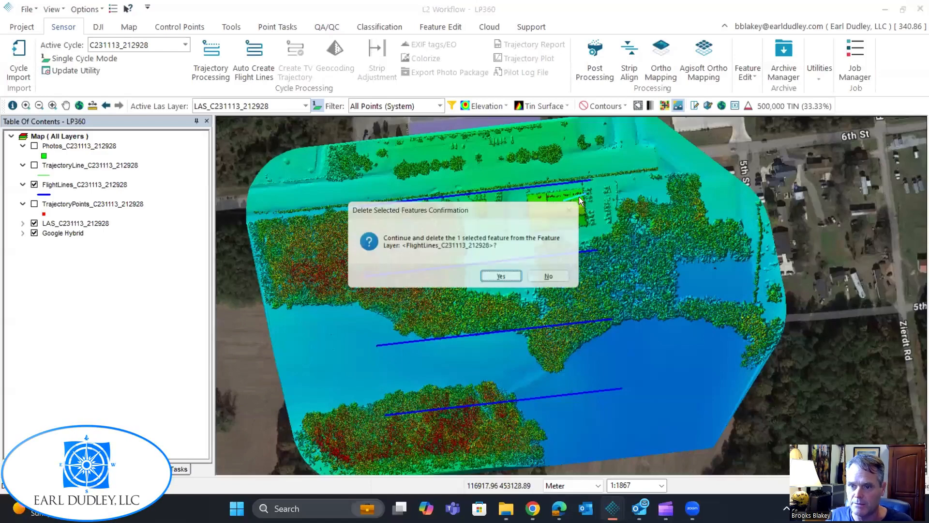
left_click(508, 281)
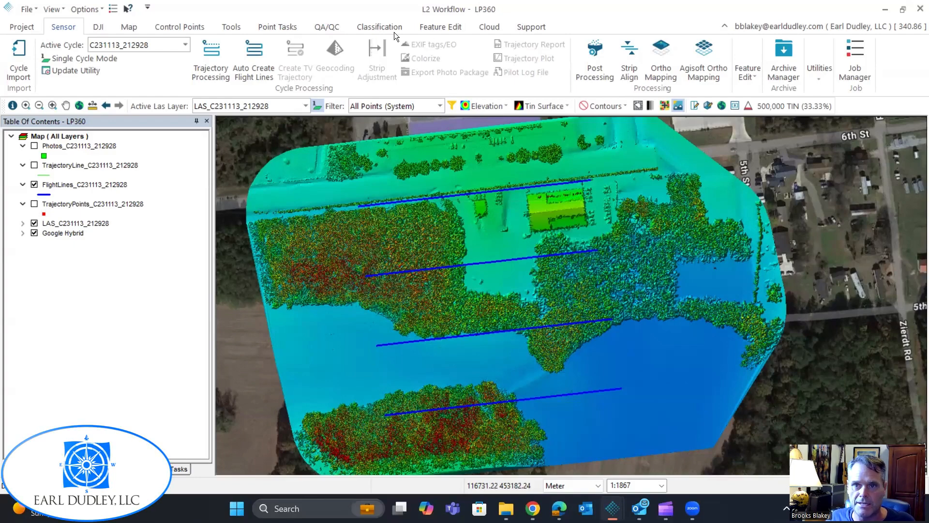
Save the pending feature edits to the FlightLines_C231113_212928 layer.
left_click(446, 27)
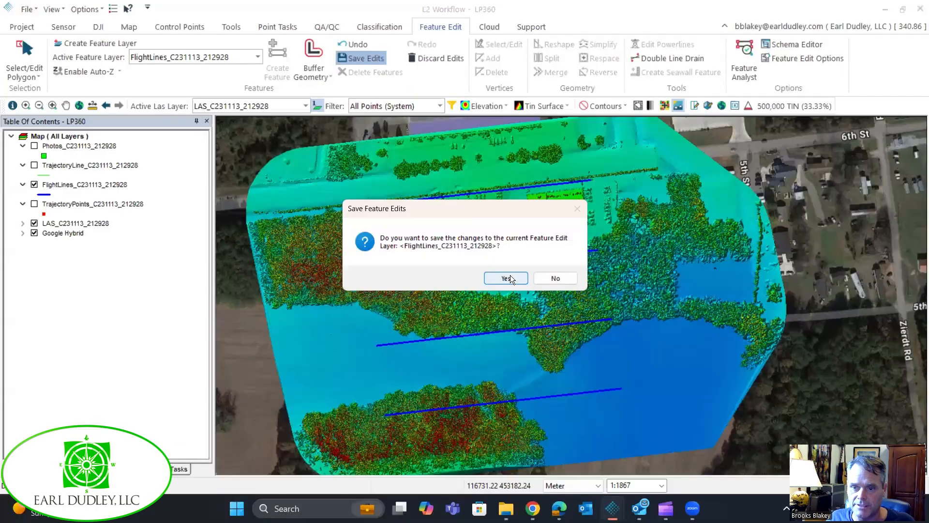
left_click(510, 274)
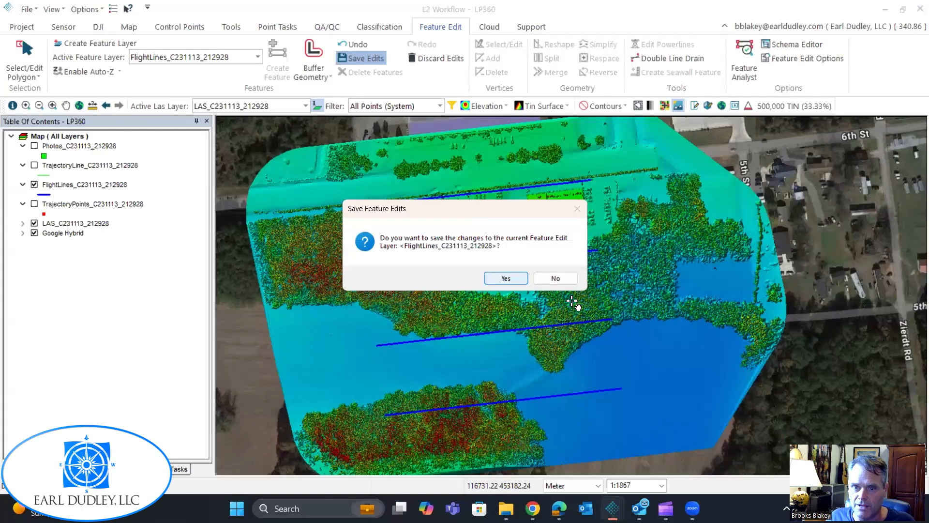
key("Return")
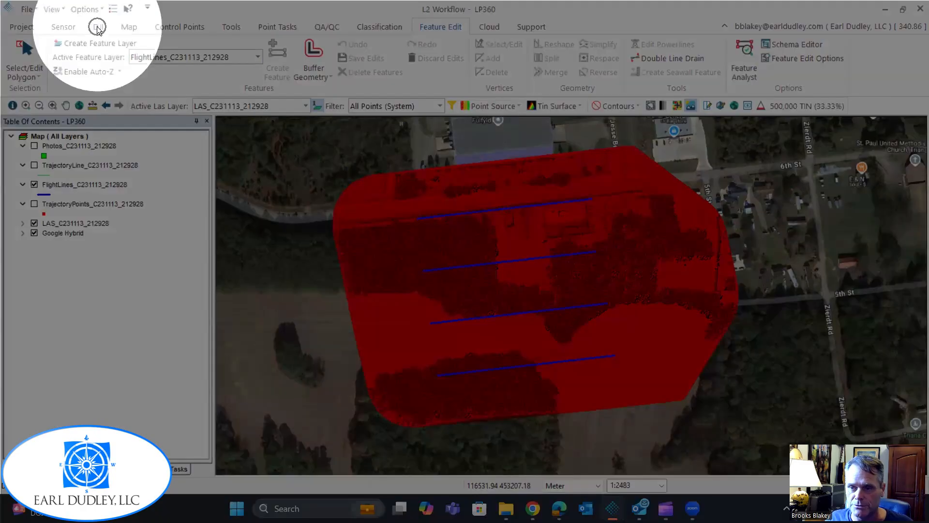
Examine the clip angle and the minimum and maximum clip range options in the Post Processing settings for flight C231113_212928, without running it.
left_click(96, 26)
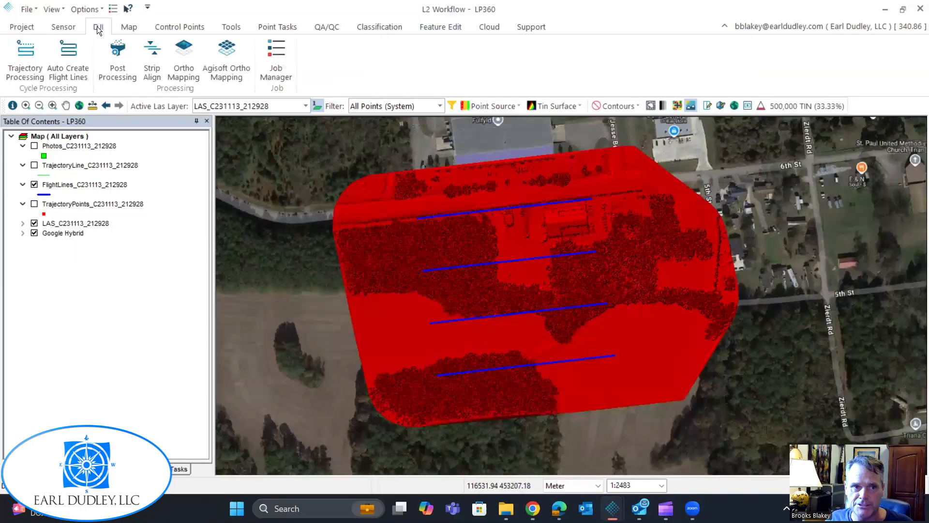
left_click(118, 63)
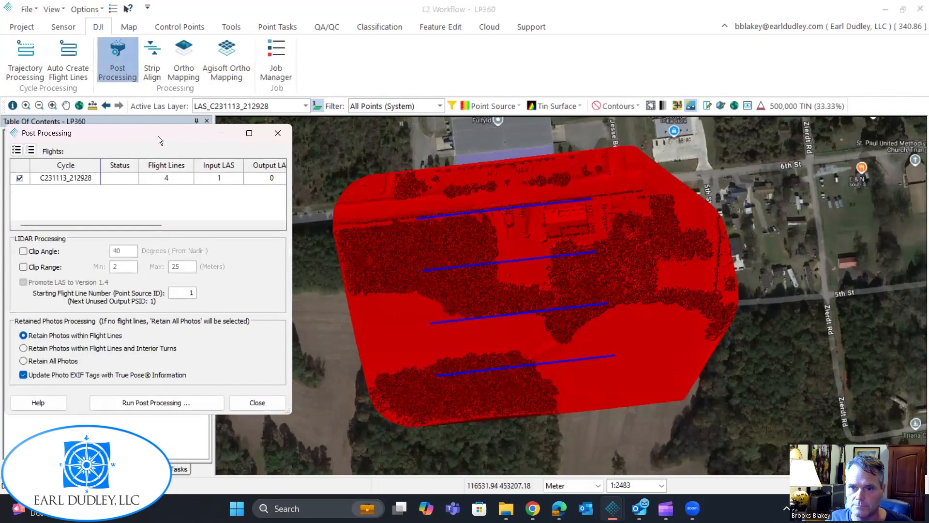
mouse_move(150, 139)
left_mouse_down()
mouse_move(550, 97)
mouse_move(497, 109)
left_mouse_up()
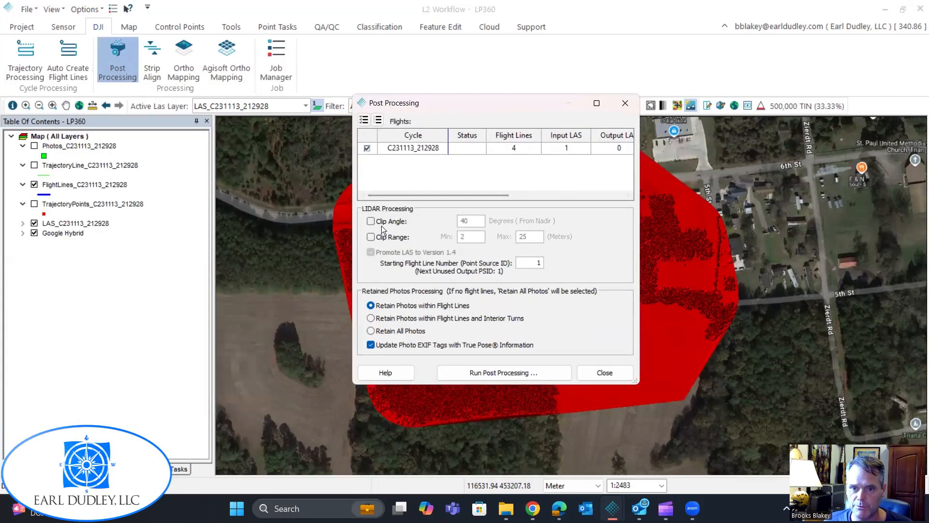
left_click(373, 220)
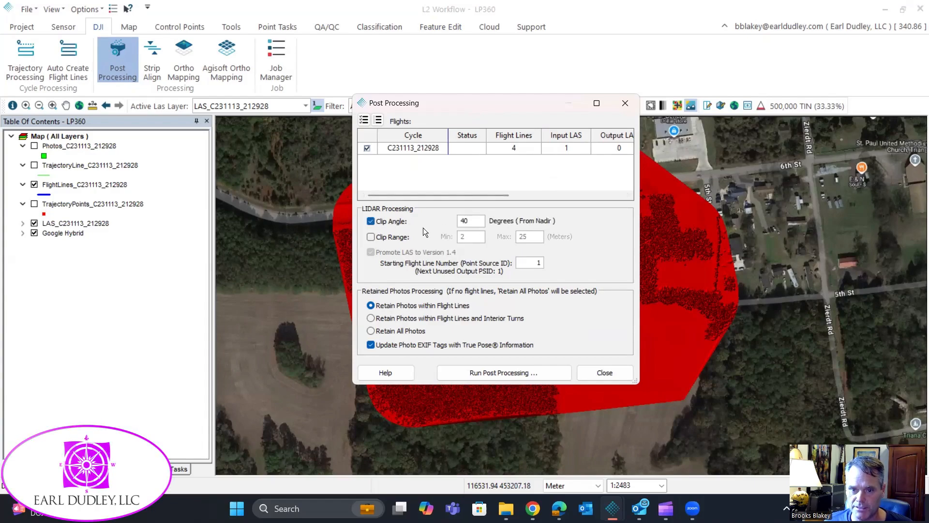
left_click(371, 237)
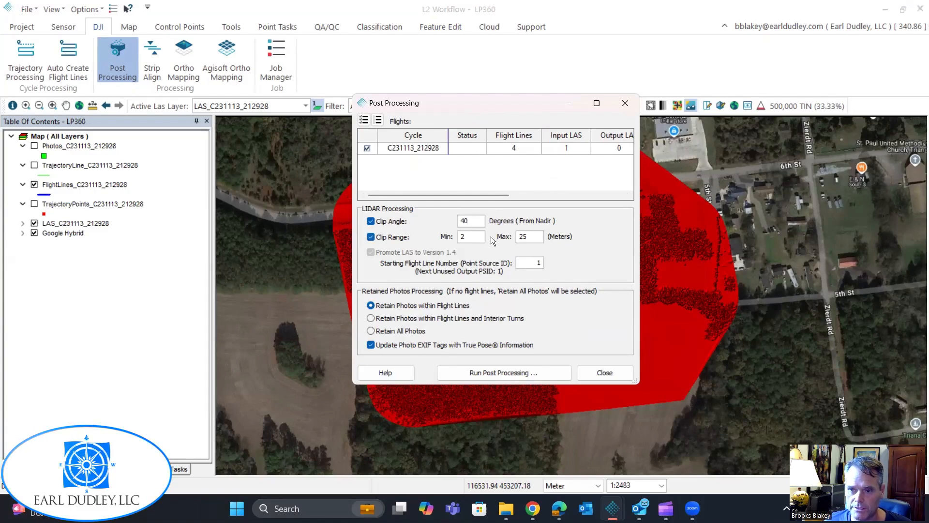
left_click_drag(471, 221, 453, 220)
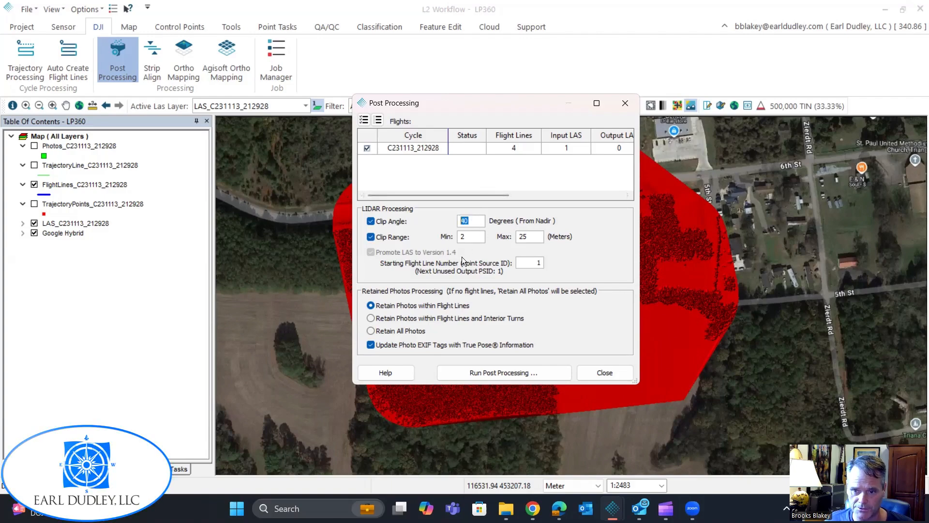
double_click(482, 237)
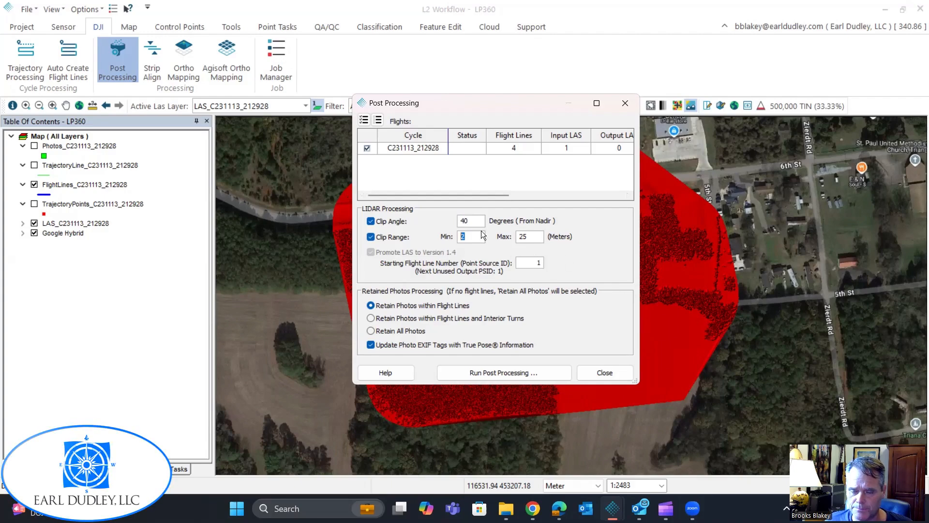
double_click(523, 237)
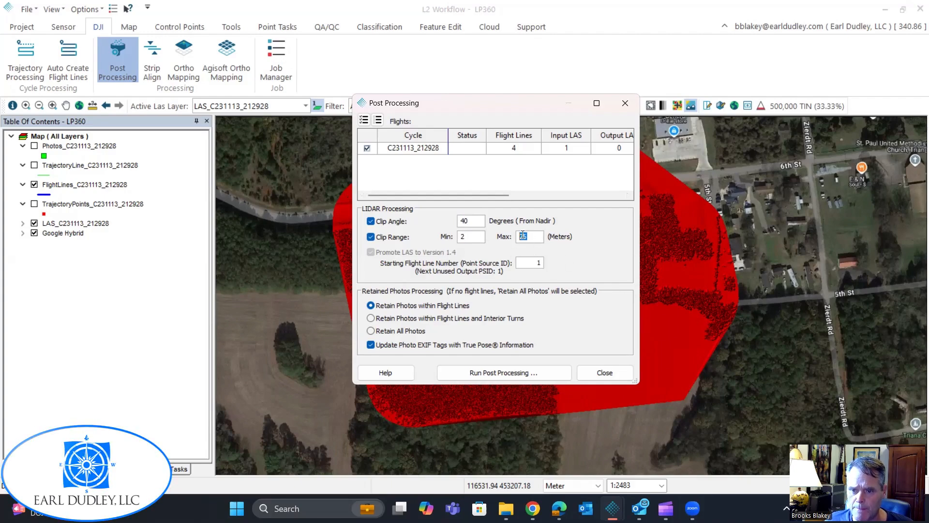
mouse_move(460, 238)
left_mouse_down()
mouse_move(517, 234)
mouse_move(458, 235)
left_mouse_up()
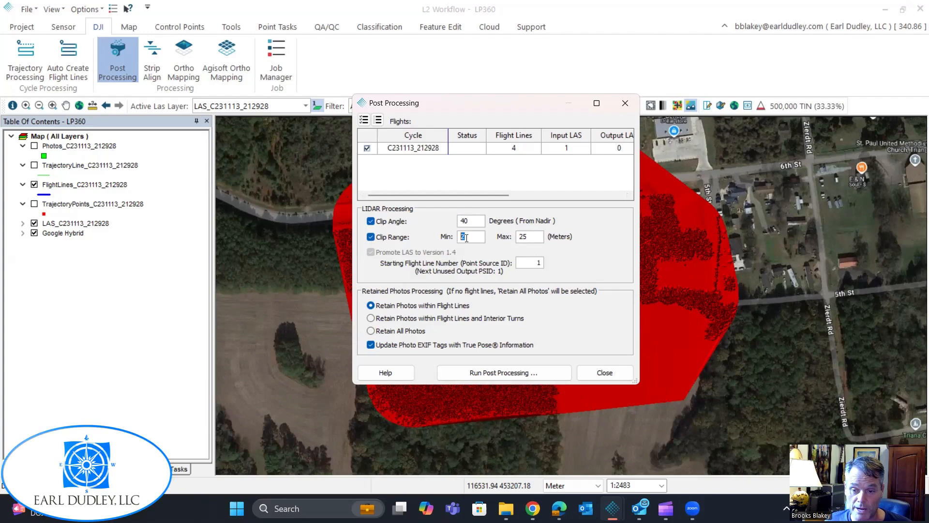
key("Tab")
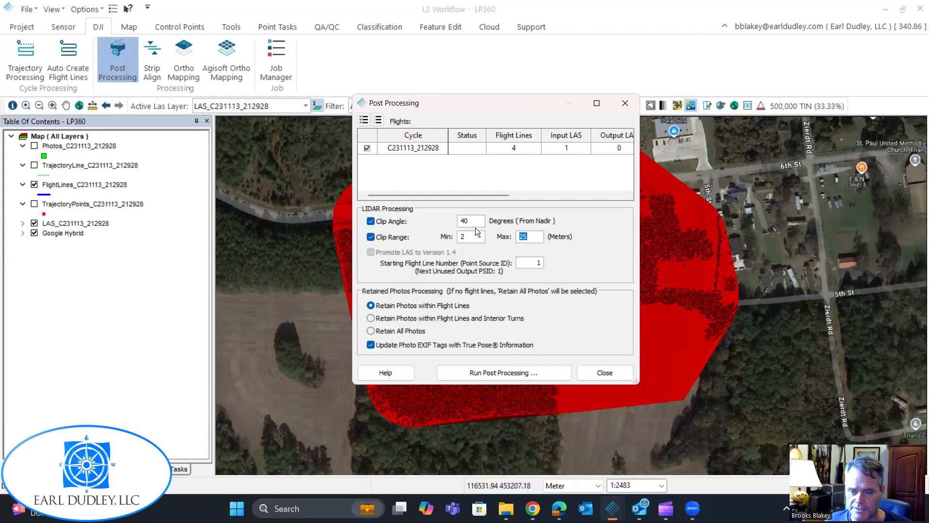
left_click(615, 372)
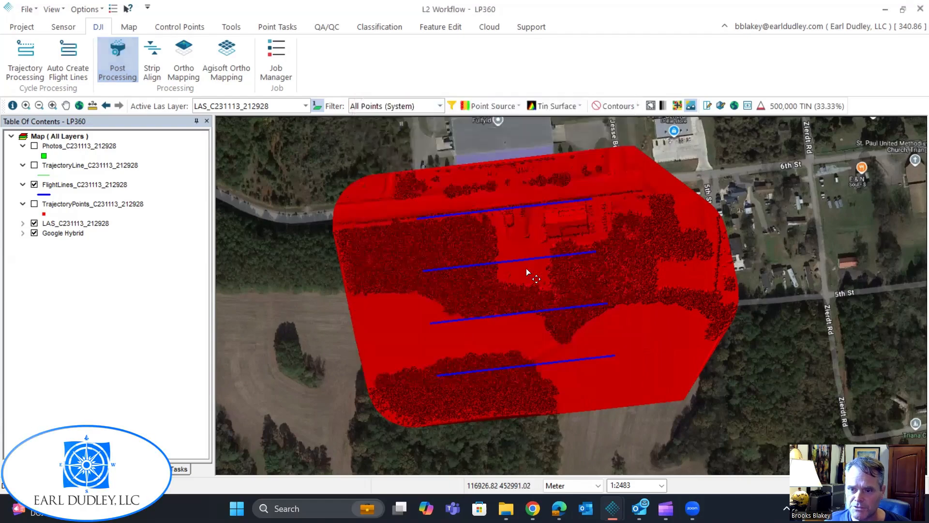
Draw a narrow profile across the northernmost flight line beside the building and examine the point cloud cross-section.
scroll(536, 235, "up", 1)
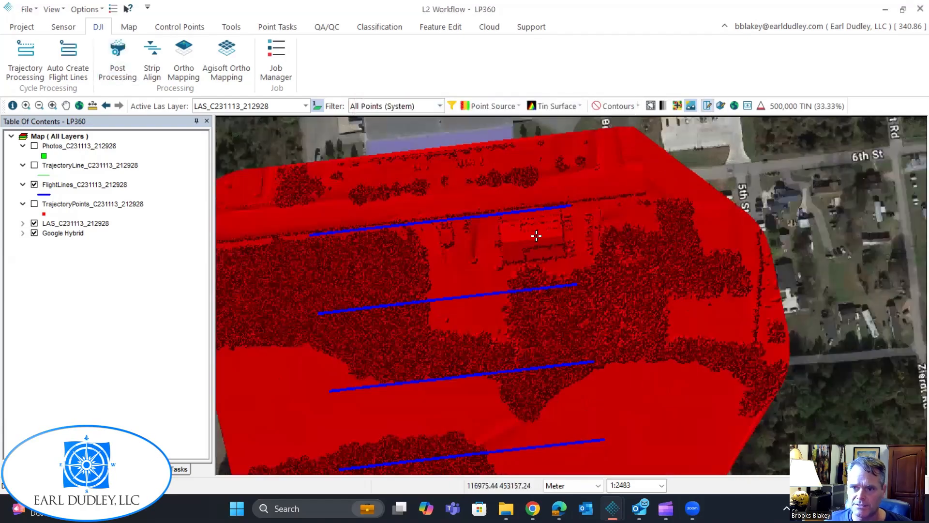
scroll(419, 222, "up", 1)
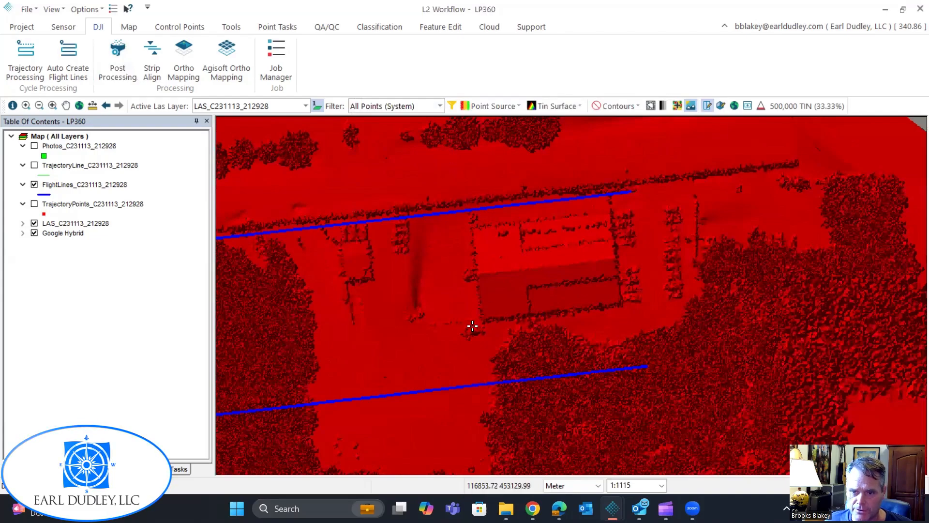
scroll(473, 325, "up", 1)
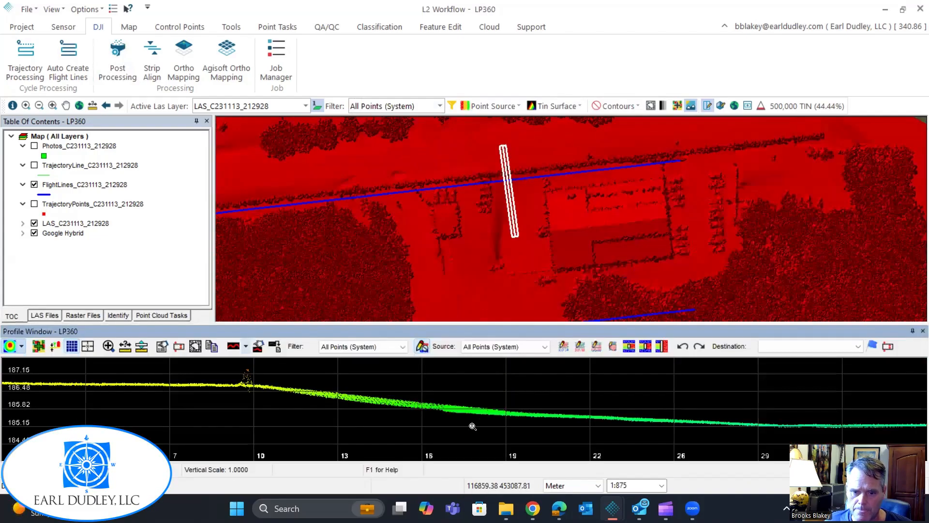
scroll(450, 381, "down", 1)
scroll(450, 381, "down", 2)
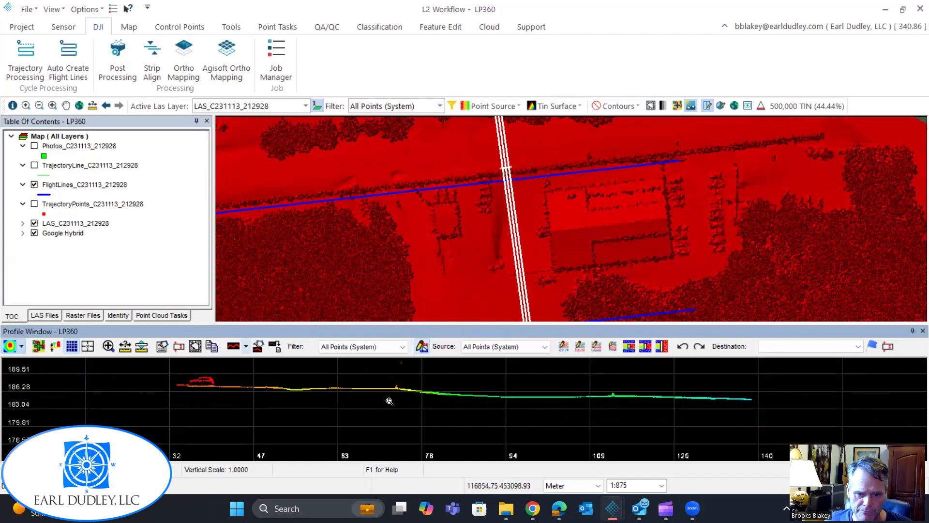
Shift the profile westward along the northernmost flight line, examine the point cloud cross-sections, and close the profile view.
scroll(384, 421, "down", 2)
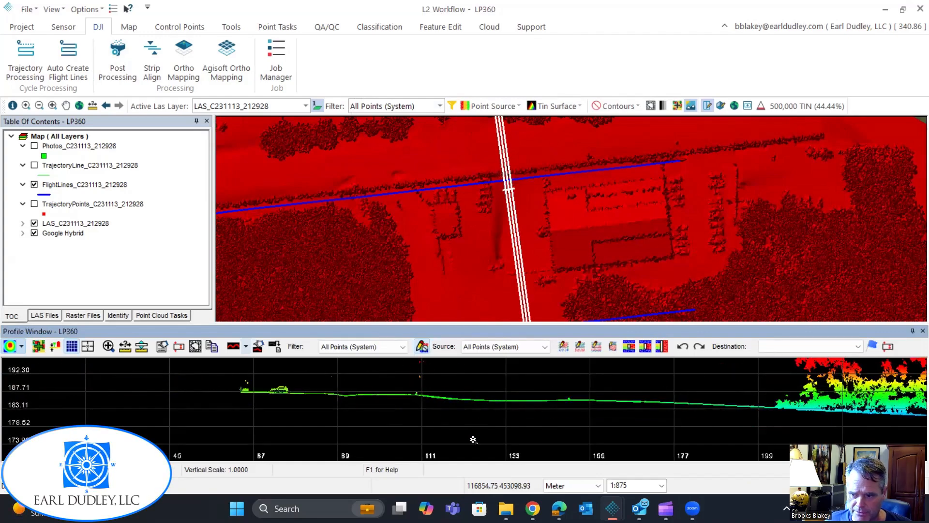
scroll(426, 412, "up", 2)
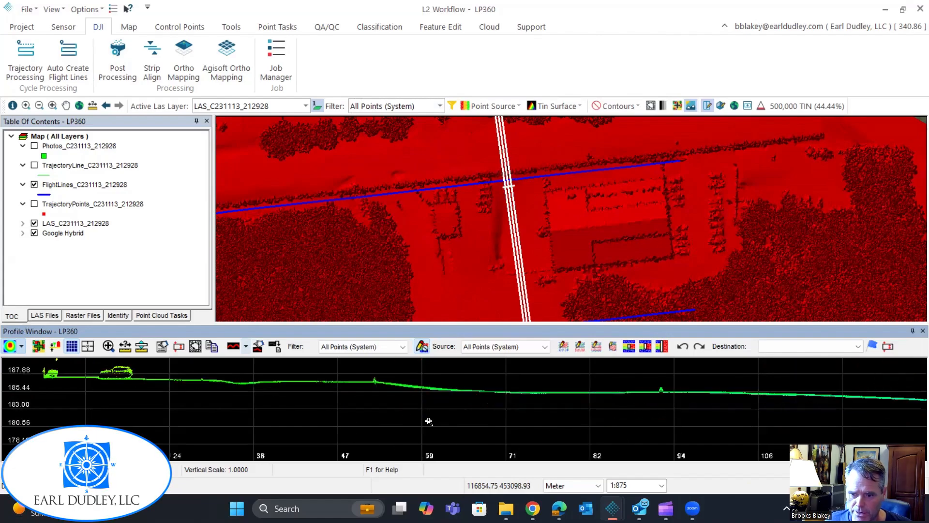
scroll(315, 420, "down", 1)
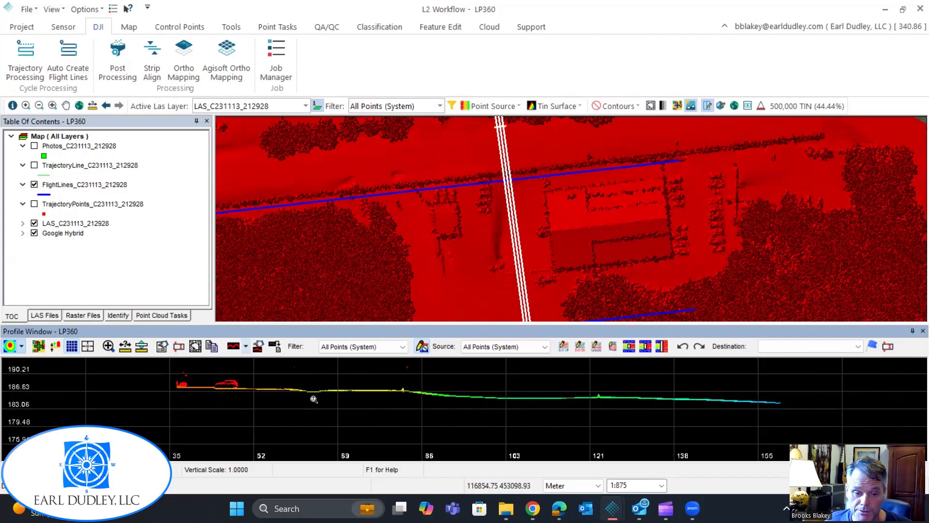
key("Down")
key("Down")
key("Down")
key("Down")
key("Down")
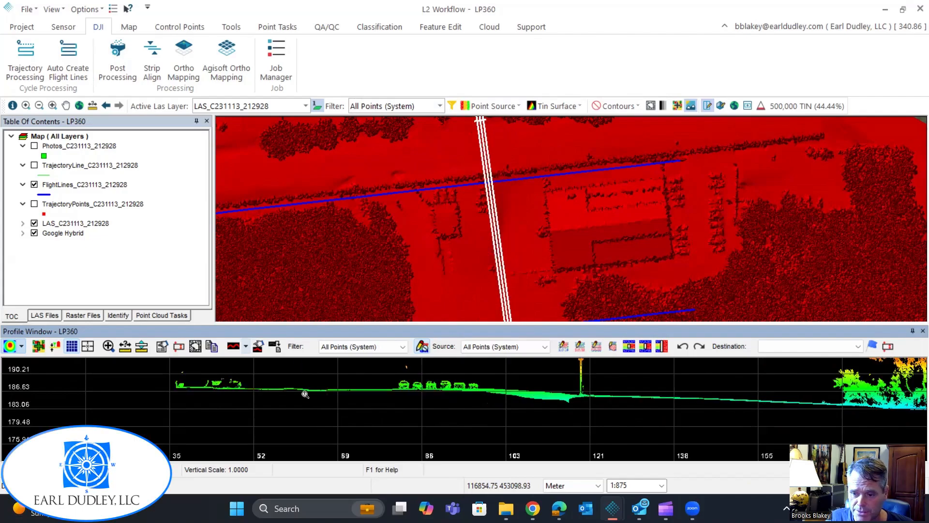
key("Down")
key("Down")
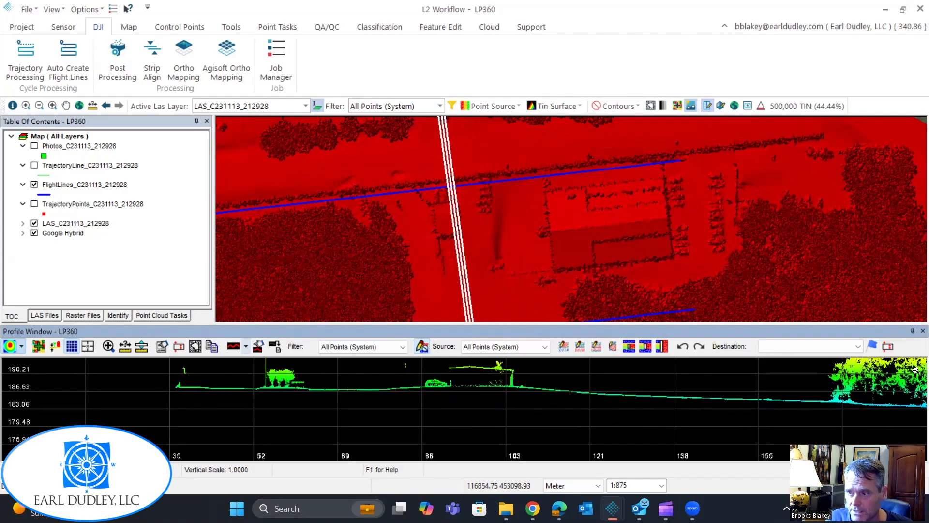
left_click(921, 331)
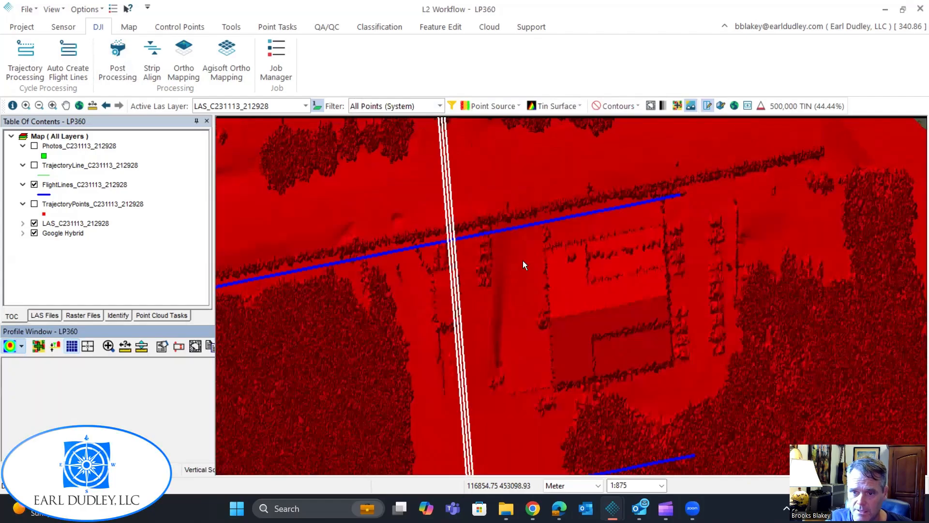
Draw a new profile across the northernmost flight line beside the building, examine its extended cross-section, and close the profile view.
scroll(515, 278, "up", 2)
scroll(488, 276, "down", 1)
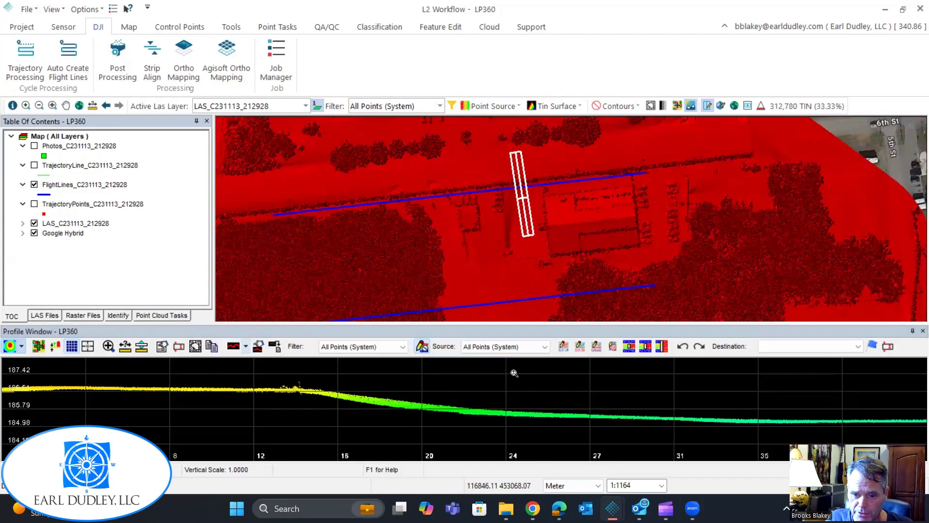
scroll(319, 397, "up", 5)
scroll(295, 429, "down", 3)
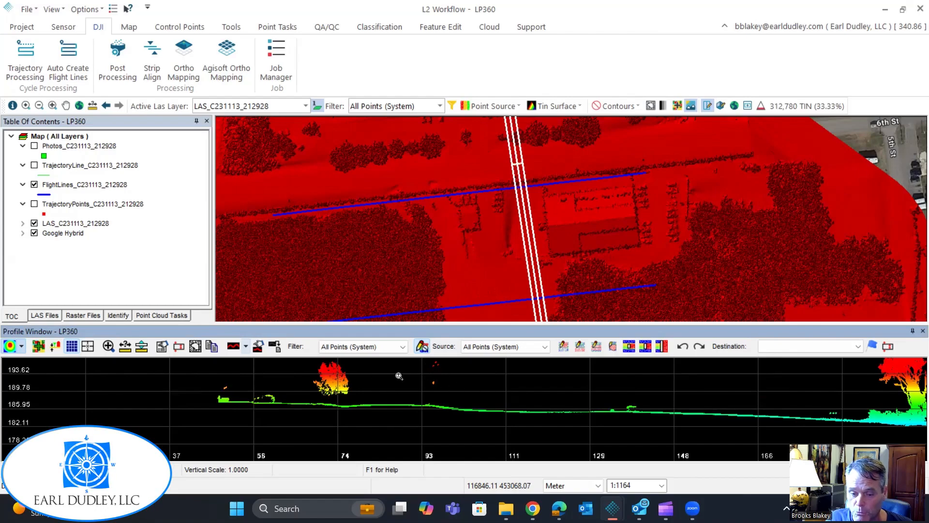
scroll(441, 377, "down", 2)
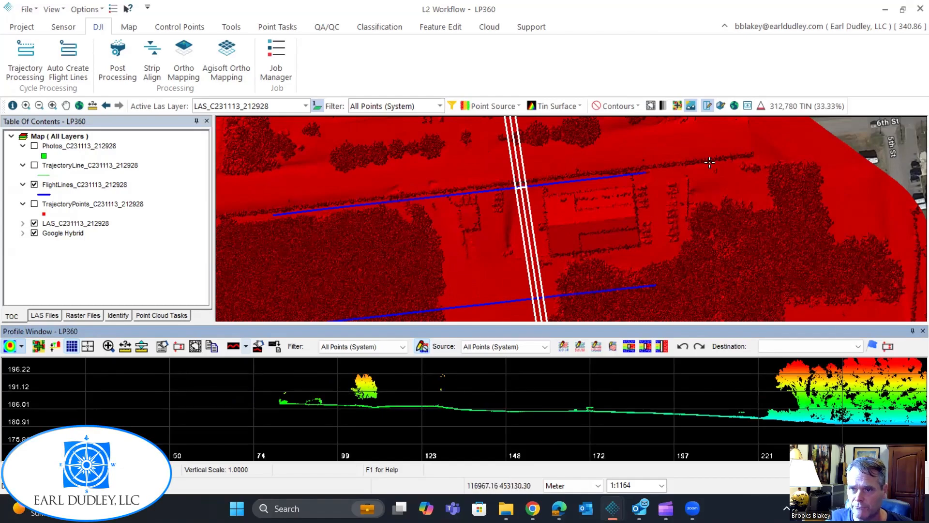
left_click(921, 332)
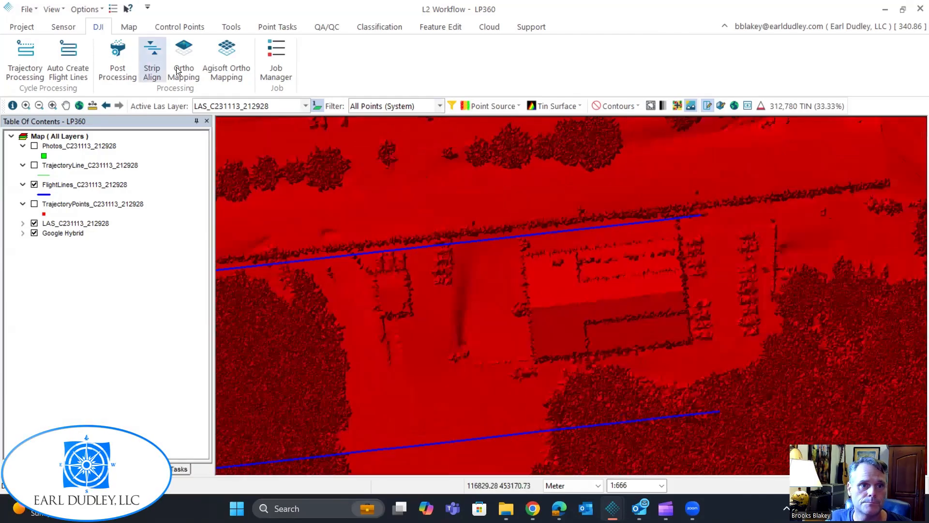
Run Post Processing on flight C231113_212928 without angle or range clipping, retaining photos within flight lines and updating photo EXIF tags.
left_click(123, 52)
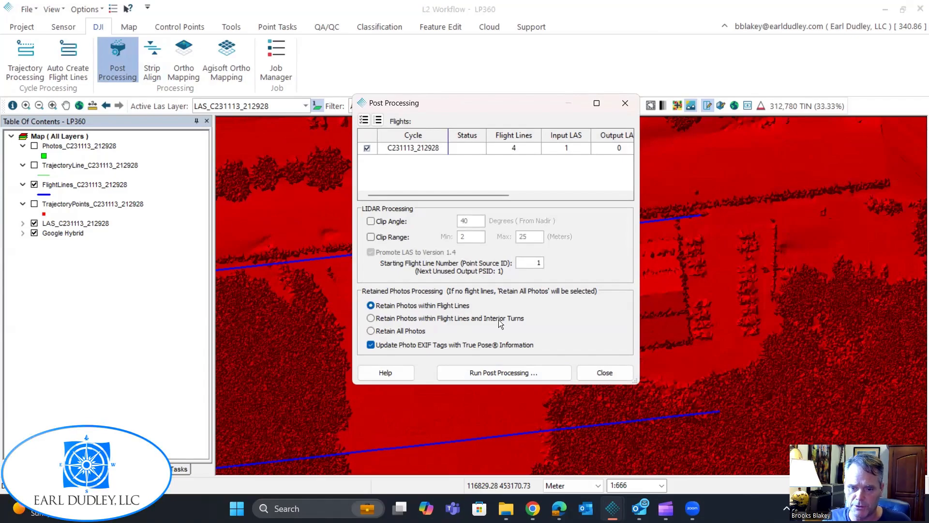
left_click(377, 331)
left_click(422, 318)
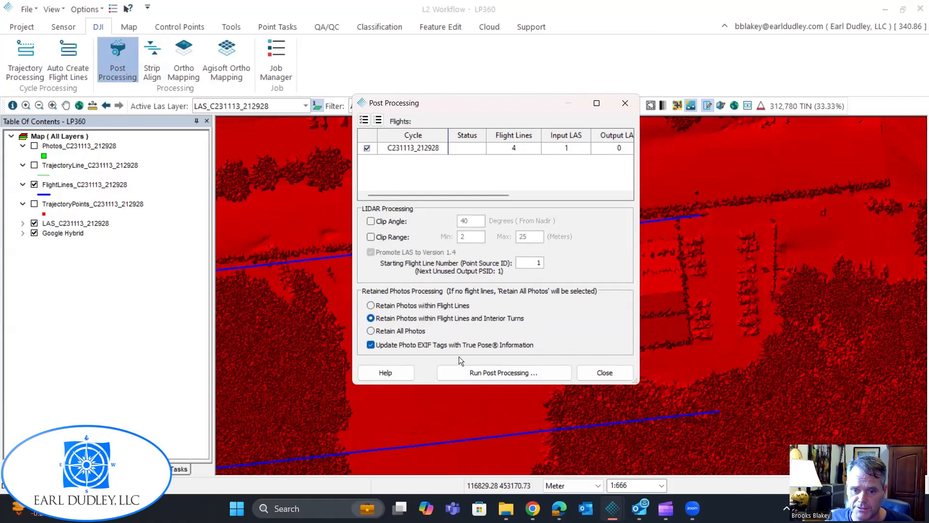
left_click(371, 306)
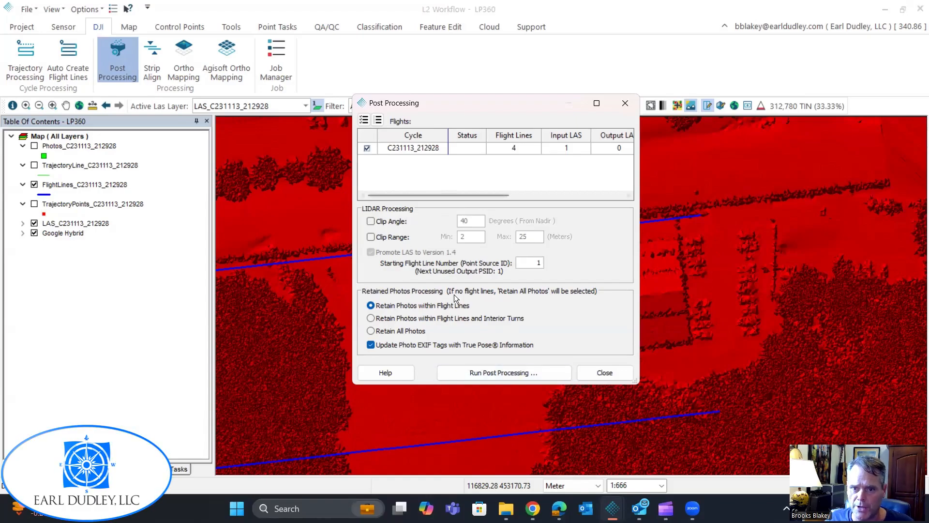
left_click(508, 373)
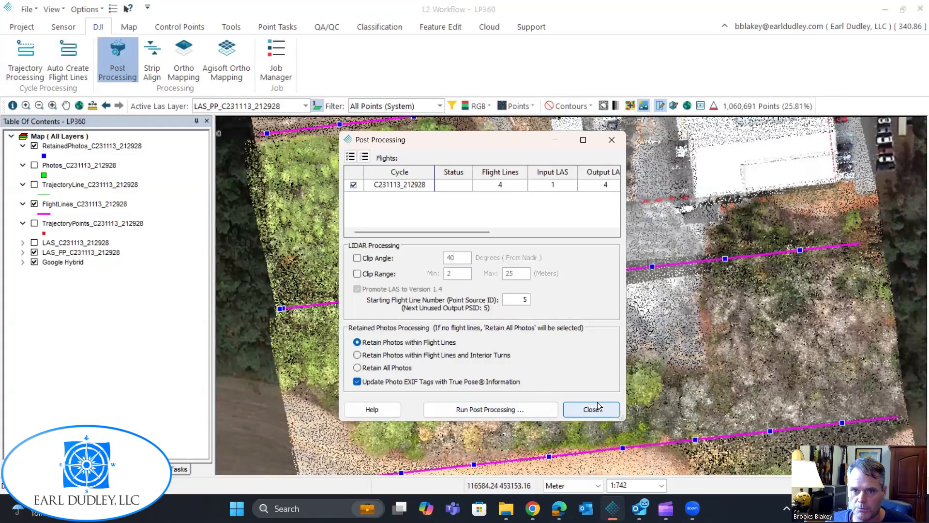
left_click(591, 409)
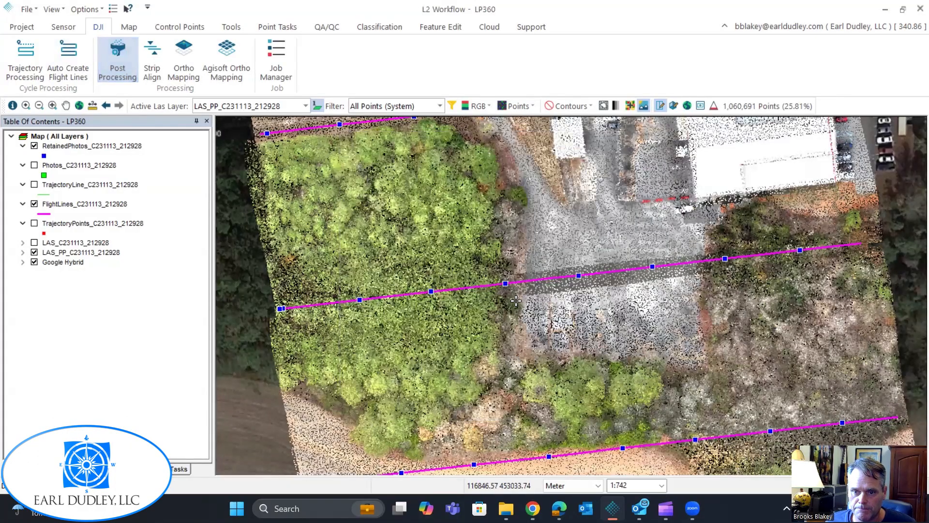
Examine the full extent of the post-processed point cloud and retained photo positions along the flight lines, and show the Sensor tools.
scroll(566, 324, "down", 3)
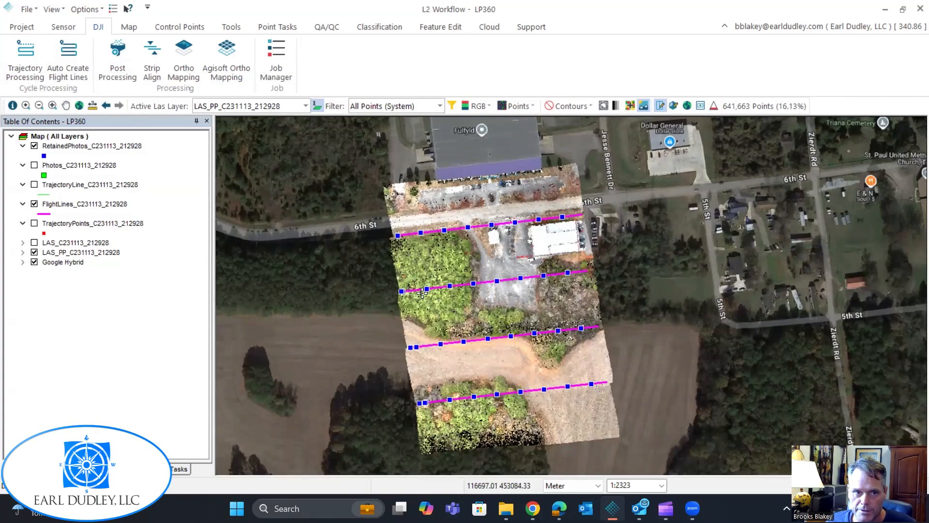
middle_click_drag(518, 268, 520, 258)
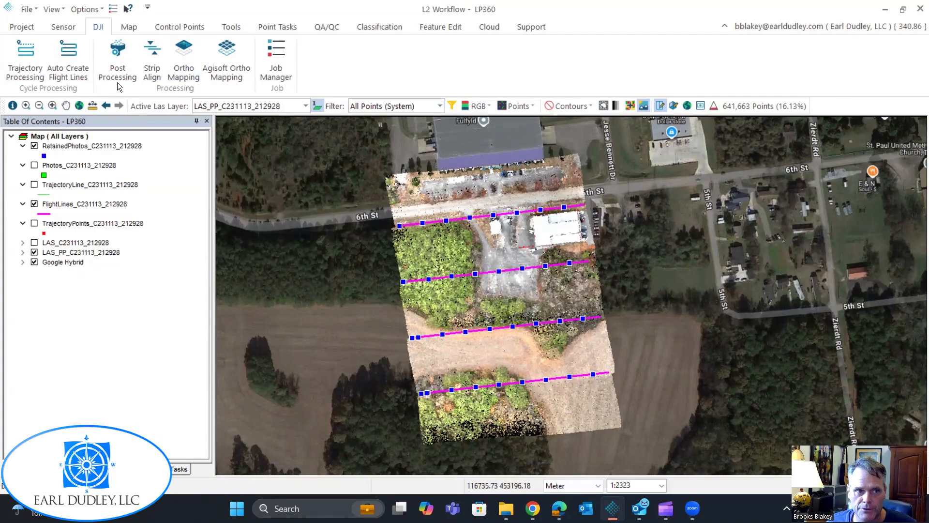
left_click(63, 27)
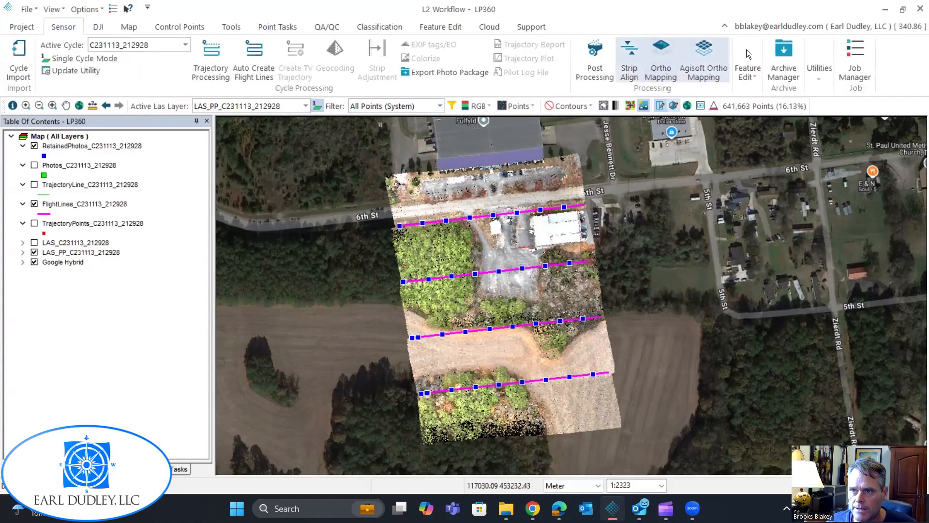